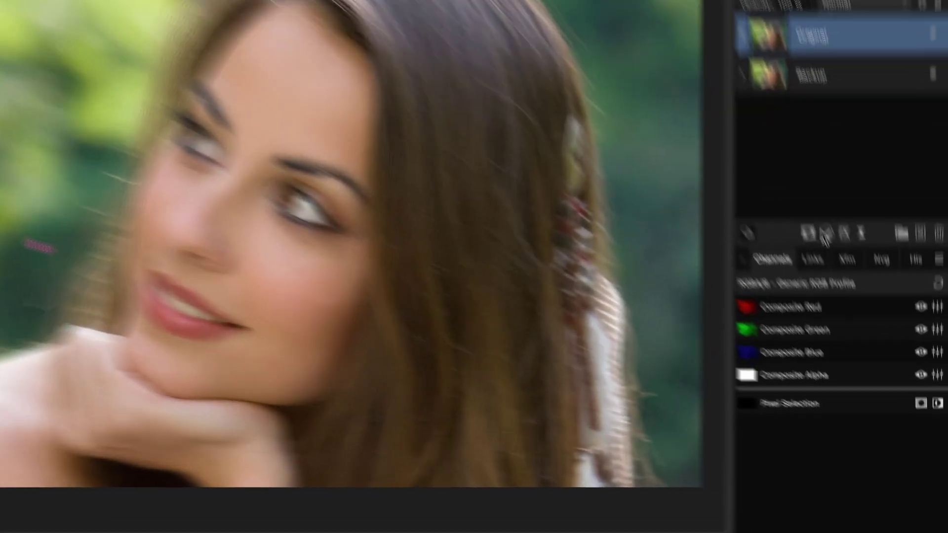
- Add a Channel Mixer adjustment with the Red output boosted to 200%
left_click(872, 336)
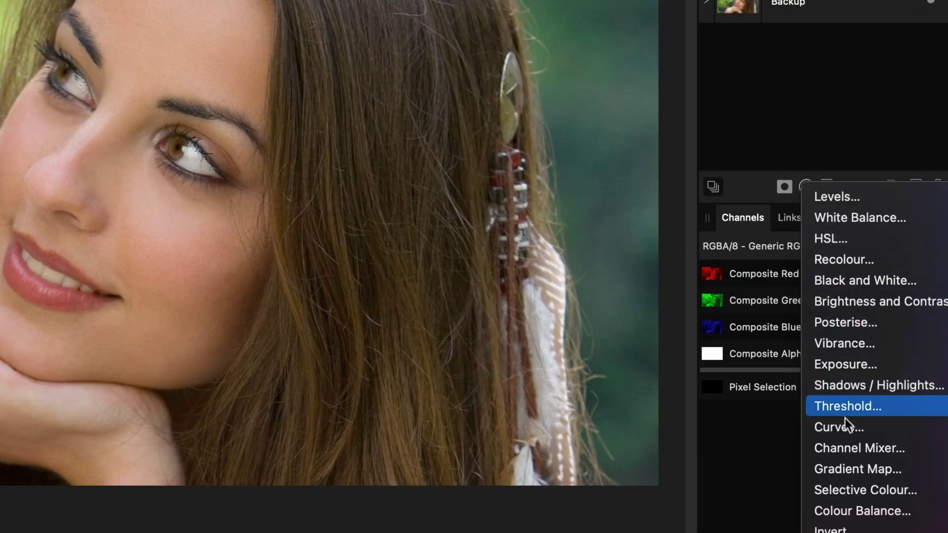
left_click(857, 448)
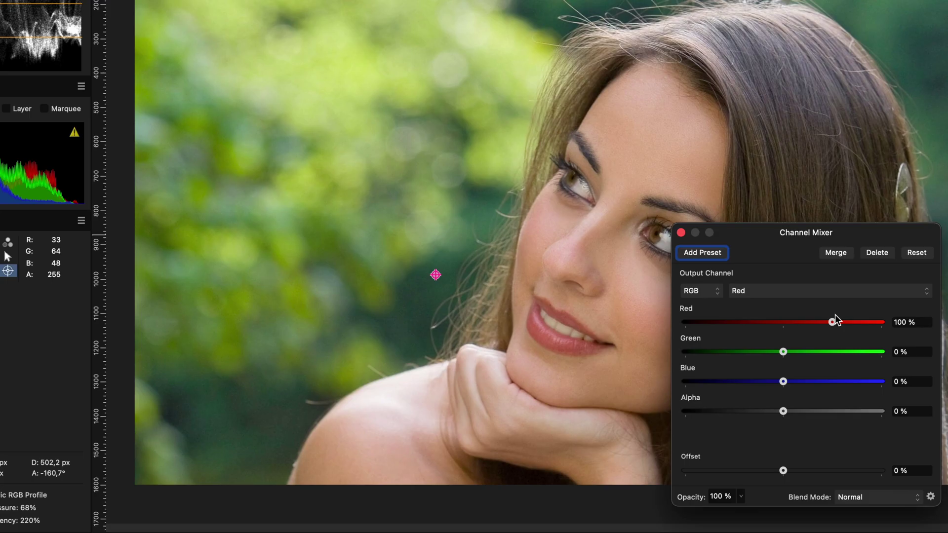
left_click_drag(832, 322, 920, 326)
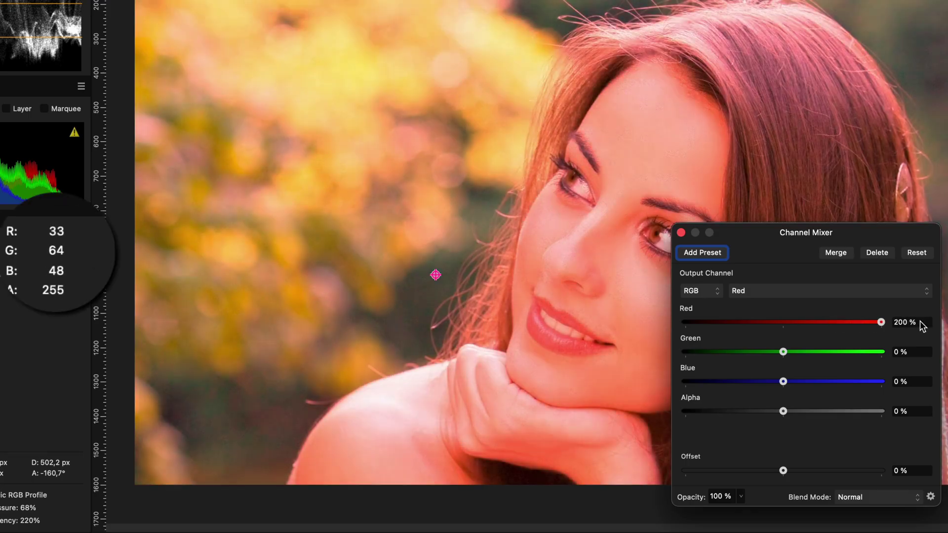
left_click(681, 232)
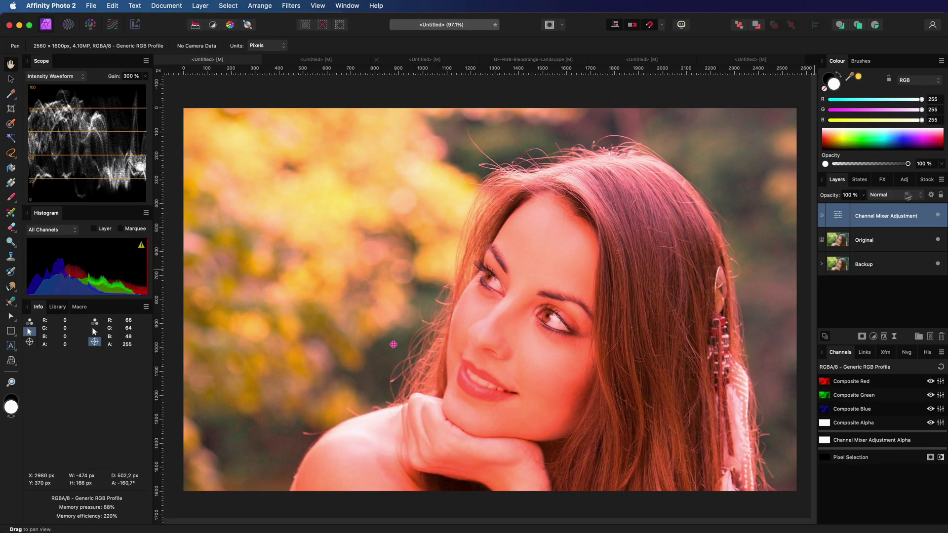
- Reshape the Channel Mixer's Red, Blue and Master underlying blend ranges so the photo looks unchanged
left_click(930, 195)
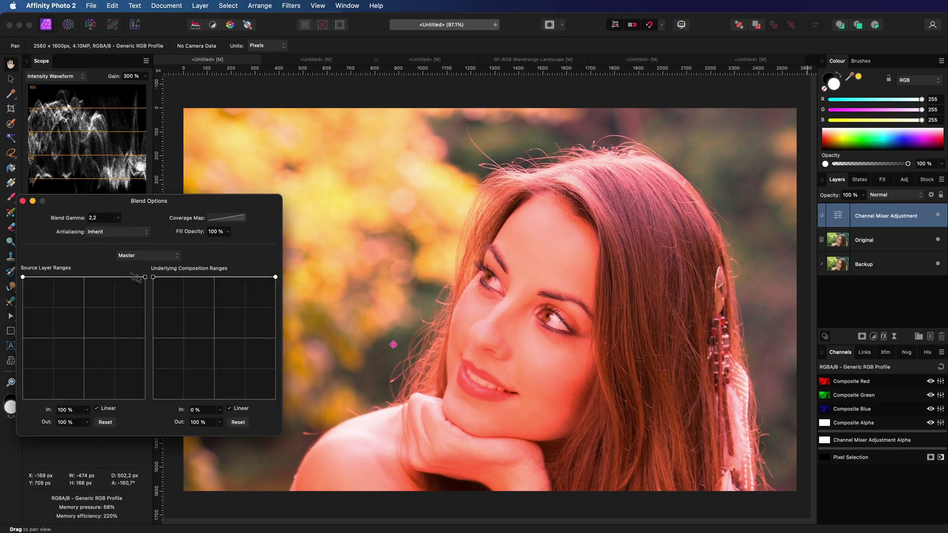
left_click(136, 257)
left_click(135, 267)
left_click_drag(153, 277, 153, 398)
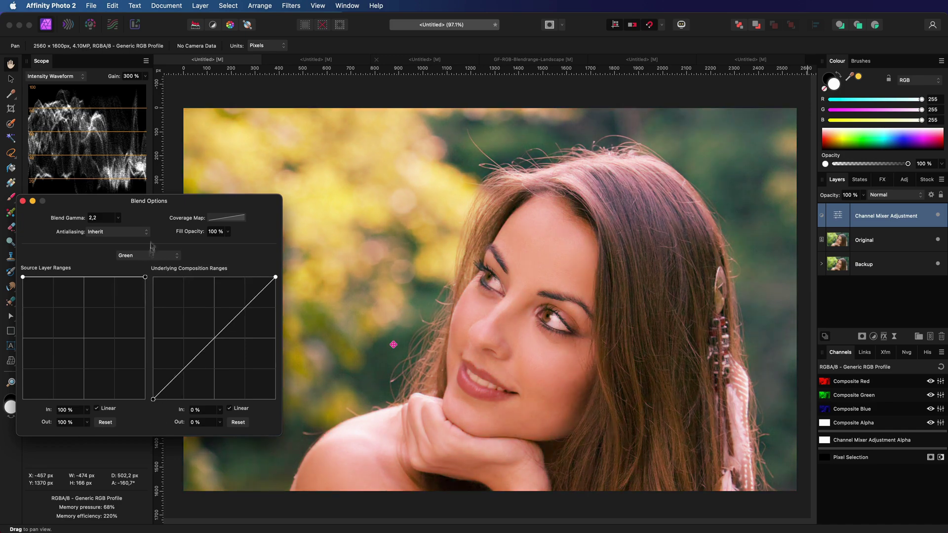
left_click(143, 257)
left_click(125, 265)
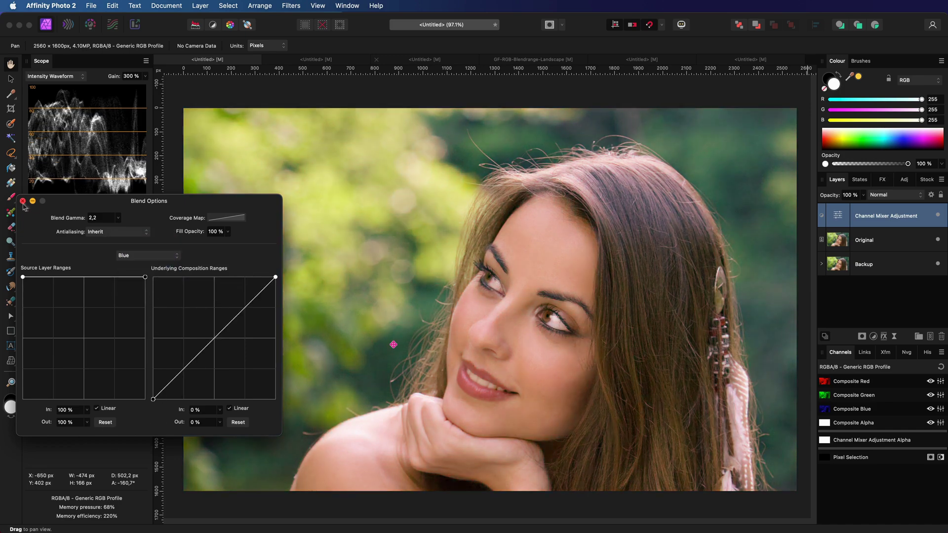
left_click(143, 255)
left_click(127, 228)
left_click_drag(153, 399, 153, 277)
left_click_drag(275, 277, 275, 399)
left_click(22, 201)
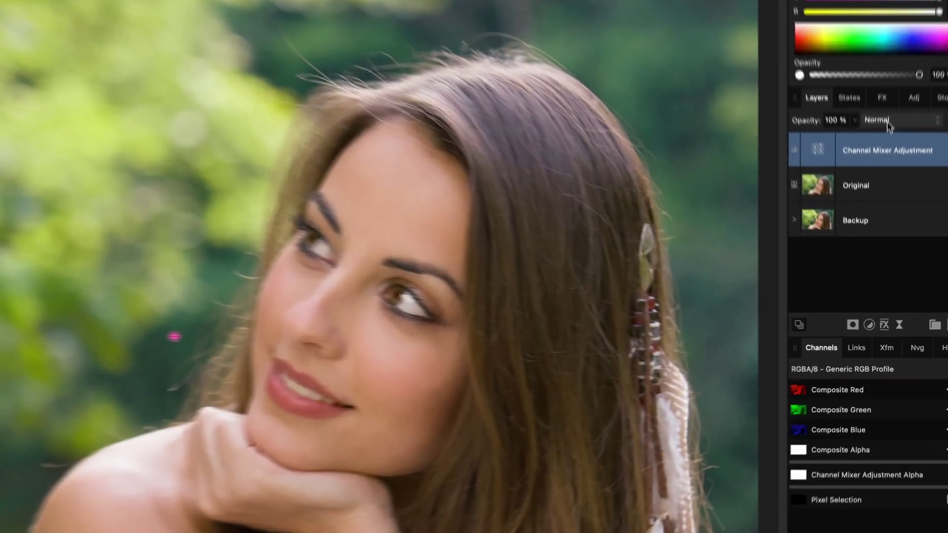
- Set the Channel Mixer layer's blend mode to Linear Light and trial a 65% fill opacity
left_click(887, 196)
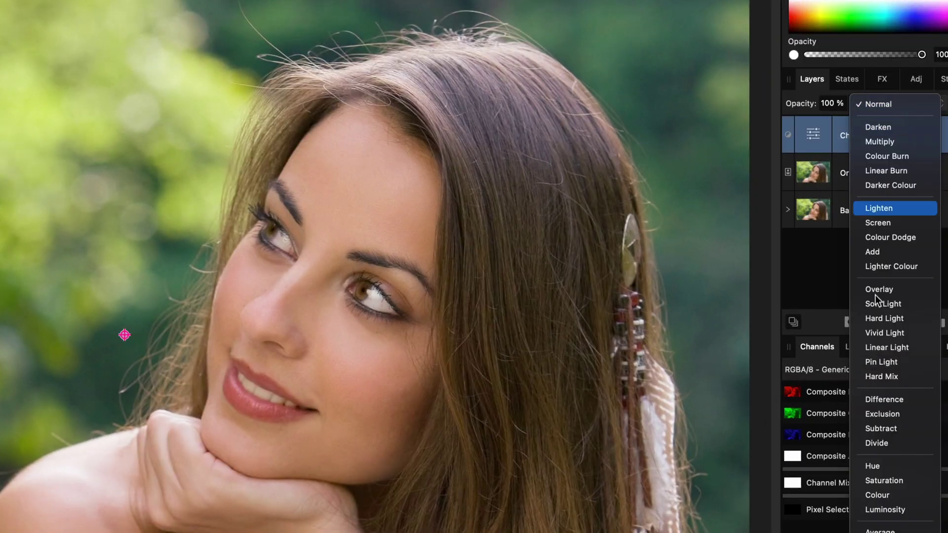
left_click(890, 349)
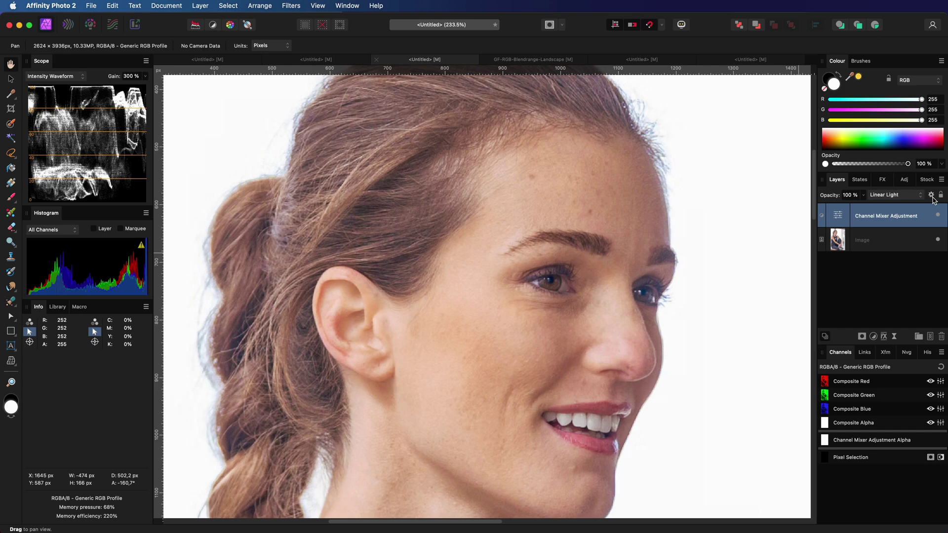
left_click(927, 140)
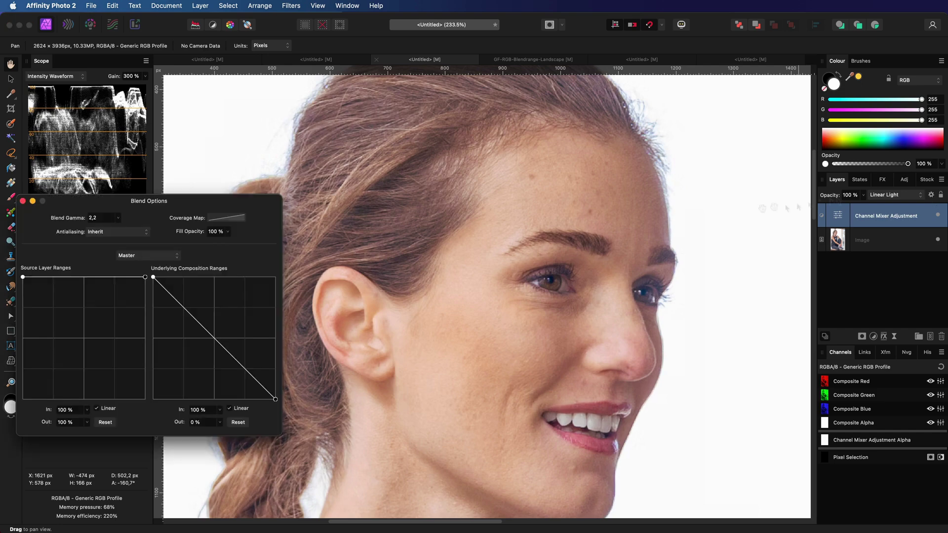
left_click_drag(190, 231, 166, 241)
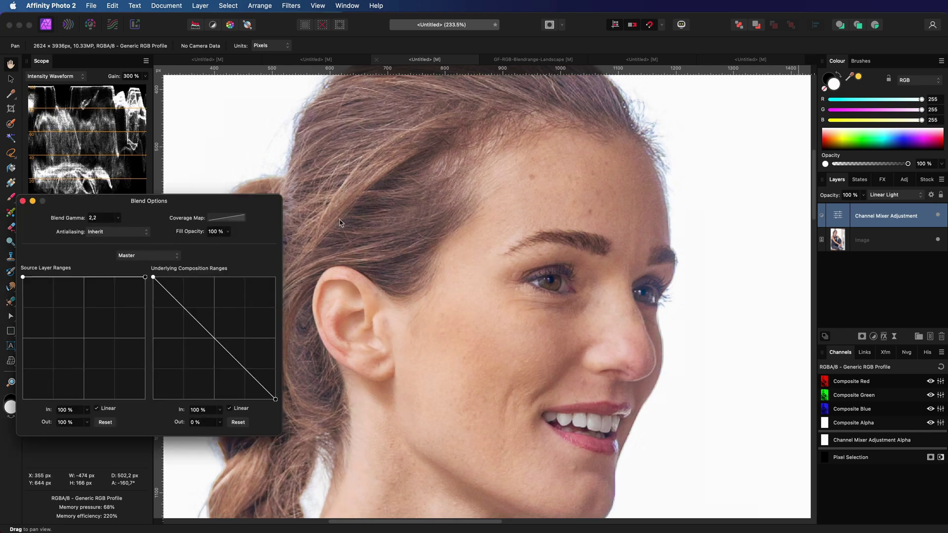
left_click(23, 201)
- Revisit the Channel Mixer's Red output, leaving it at 200%
double_click(838, 219)
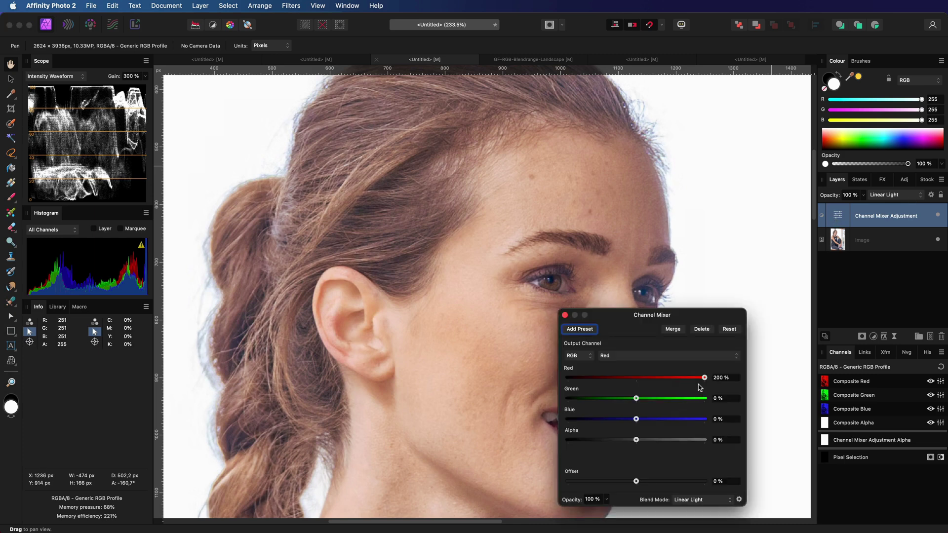
mouse_move(697, 381)
left_mouse_down()
mouse_move(665, 381)
mouse_move(704, 380)
left_mouse_up()
left_click(564, 315)
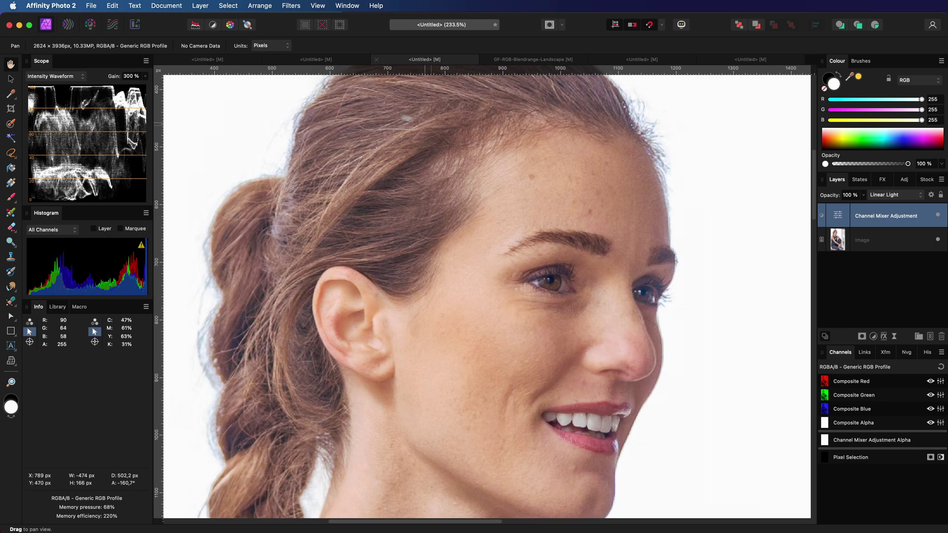
- On the test chart's Group, add a Curves layer with its white point dragged to black, then open its blend options
left_click(337, 64)
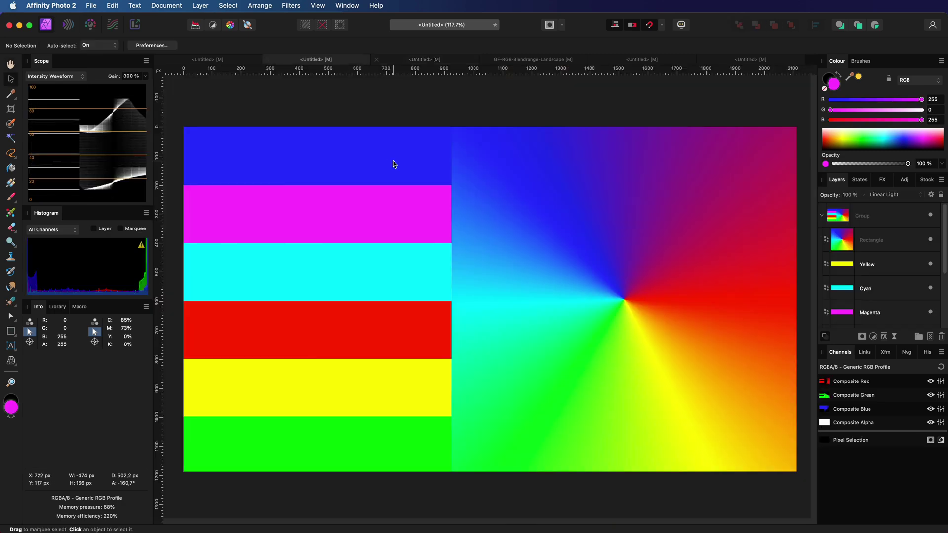
left_click(883, 216)
left_click(872, 336)
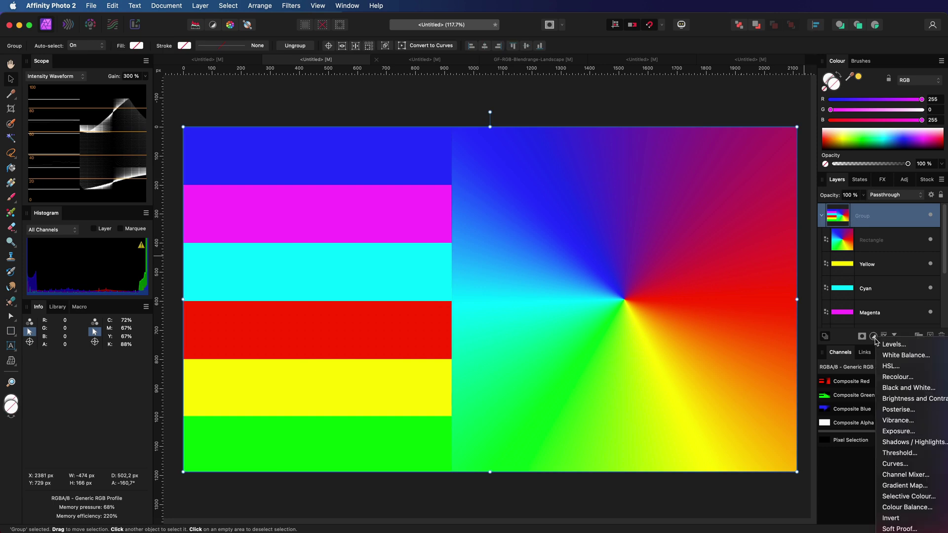
left_click(895, 464)
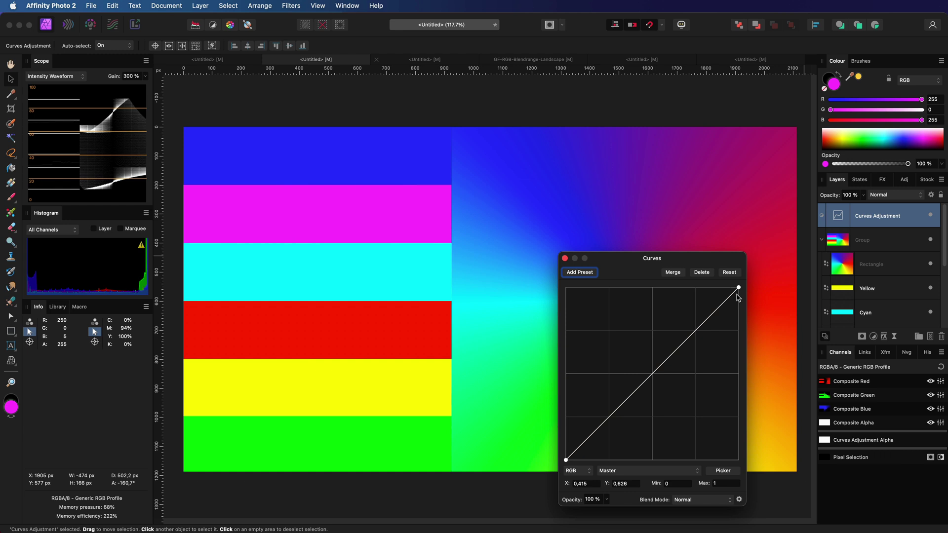
left_click_drag(739, 291, 739, 459)
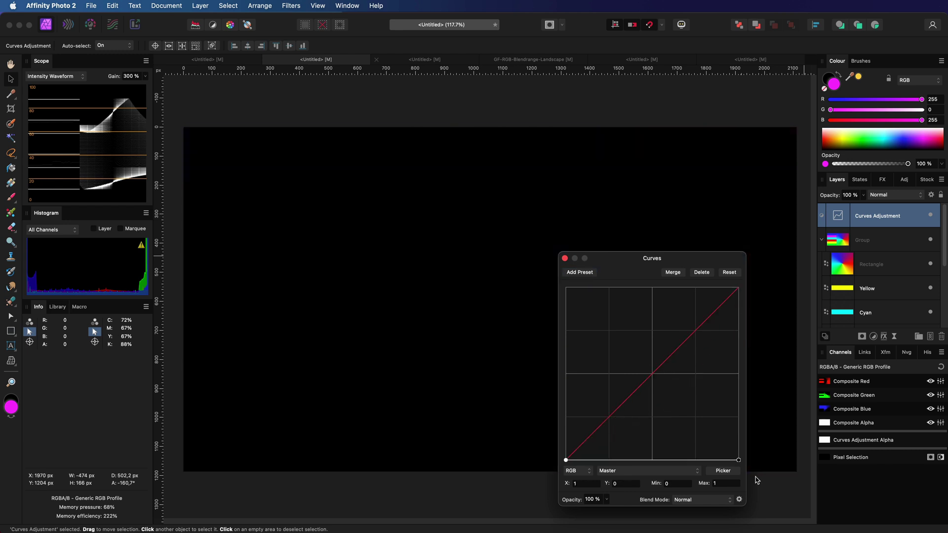
left_click(565, 258)
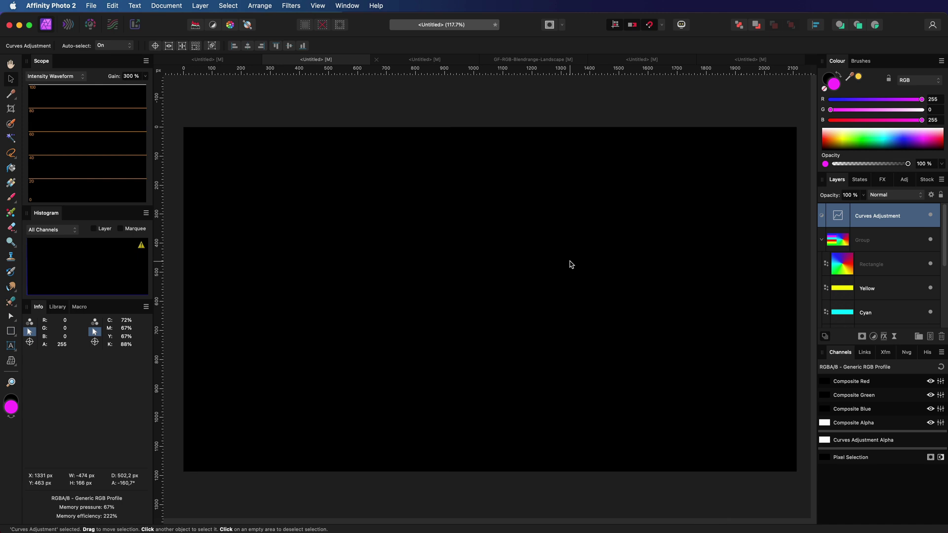
left_click(931, 195)
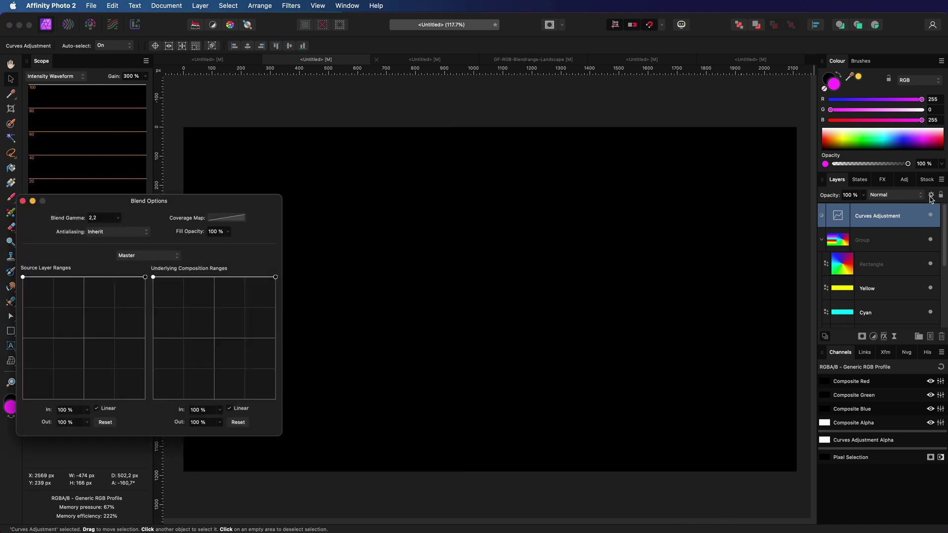
- Try the Red and Green underlying blend ranges, then reset both
left_click(144, 256)
left_click(144, 265)
left_click_drag(153, 278, 148, 420)
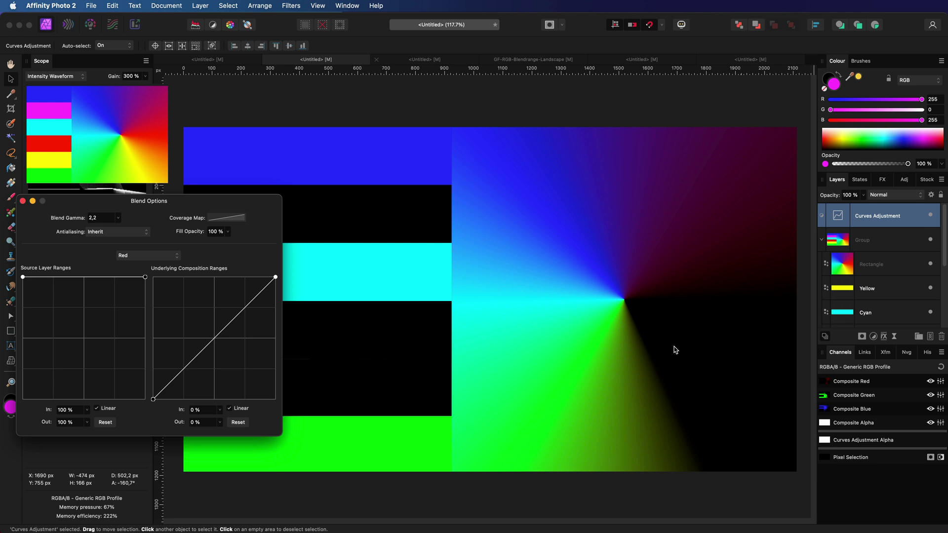
left_click(241, 423)
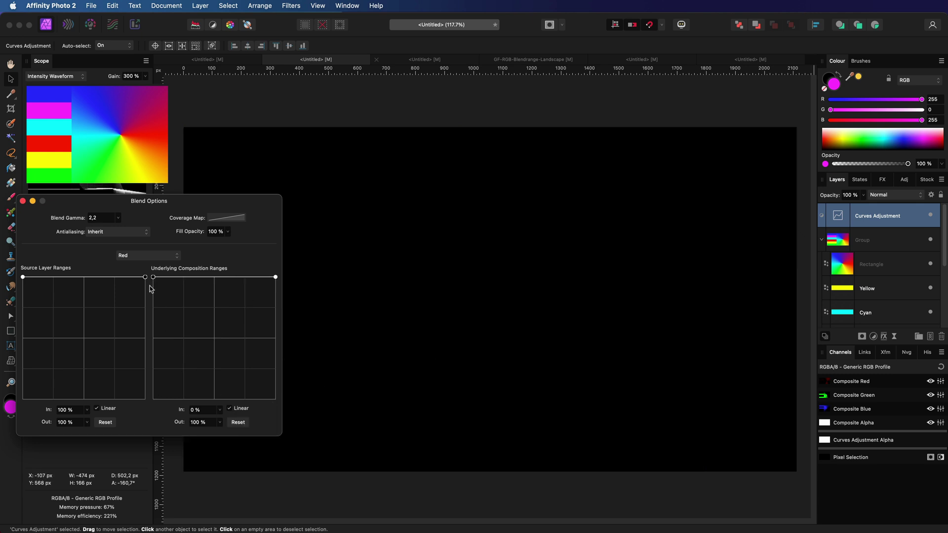
left_click(148, 257)
left_click(148, 267)
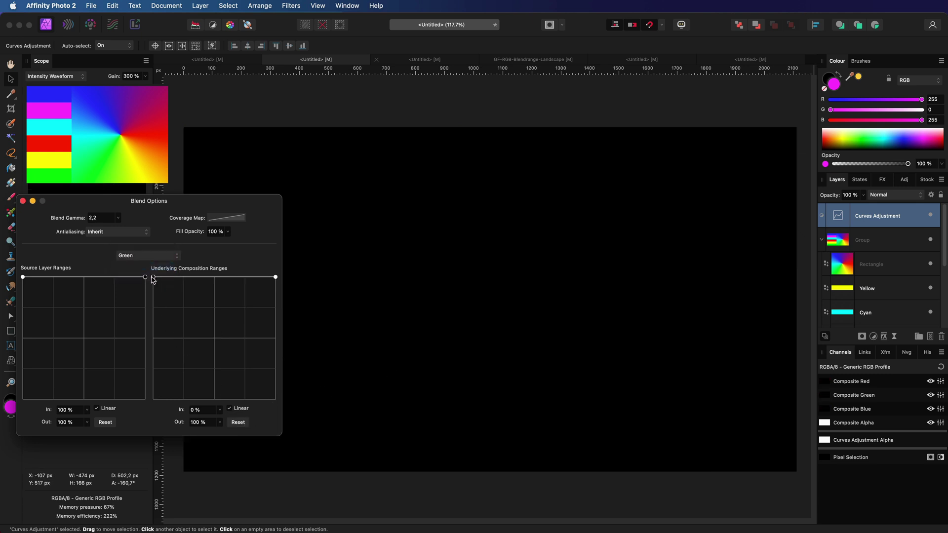
left_click(238, 422)
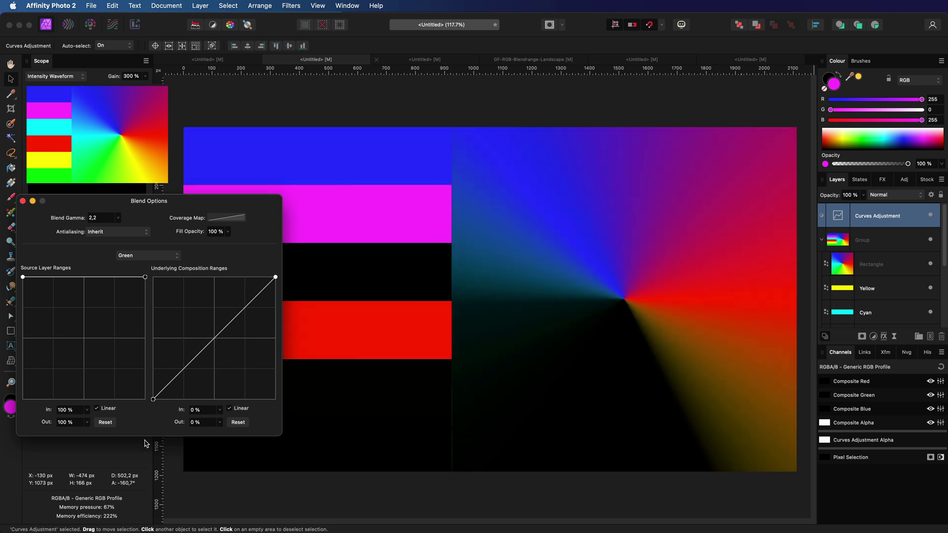
left_click(238, 422)
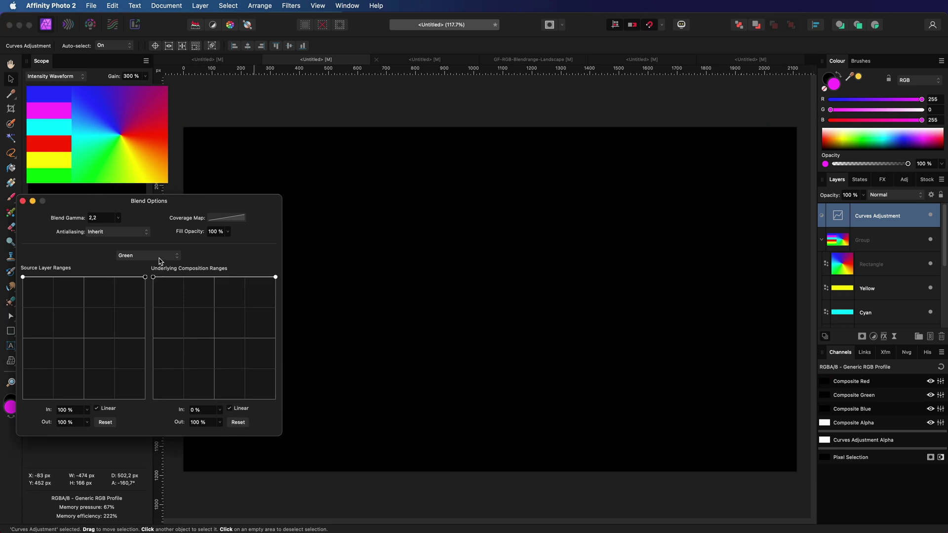
- Make the Blue underlying range a rising diagonal from zero
left_click(159, 256)
left_click(159, 265)
left_click_drag(153, 277, 154, 400)
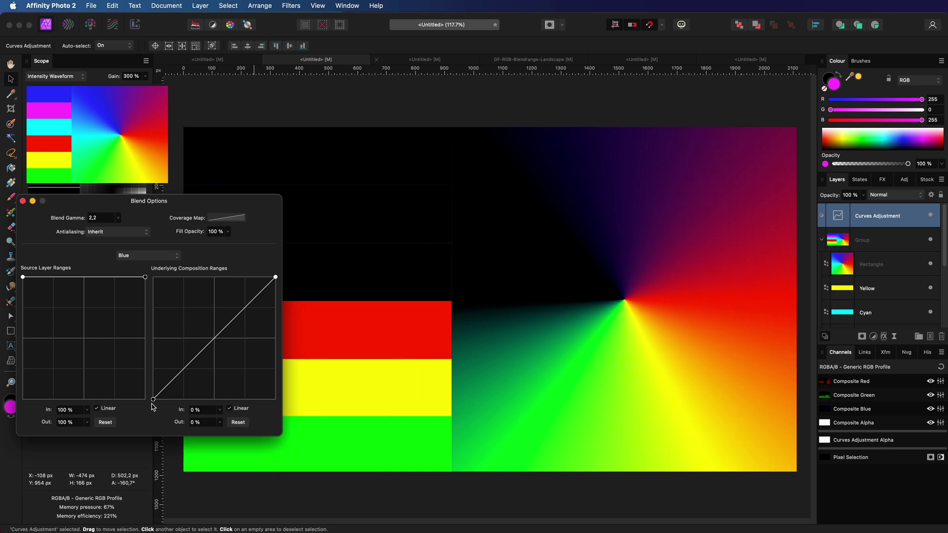
left_click(156, 260)
- Ramp the Green underlying range up from zero and narrow its top end
left_click(155, 248)
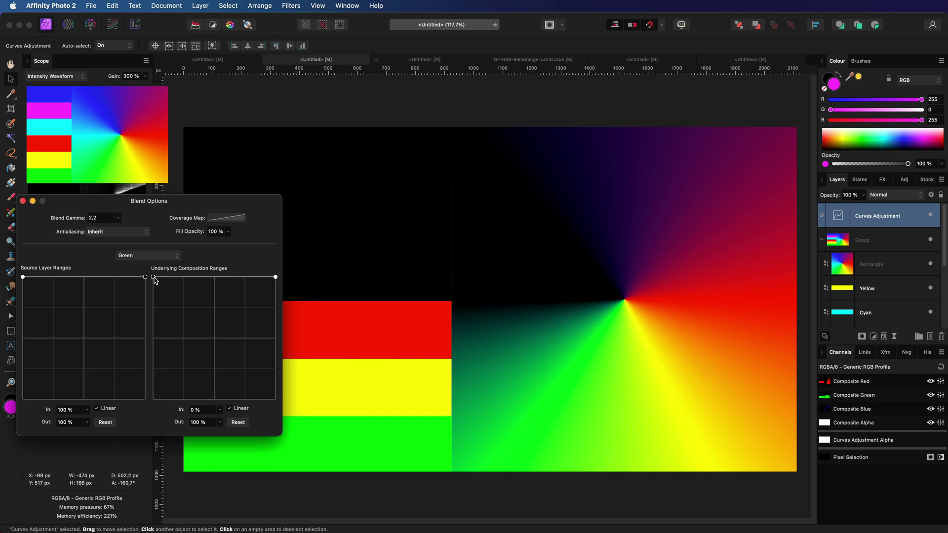
left_click_drag(155, 280, 124, 408)
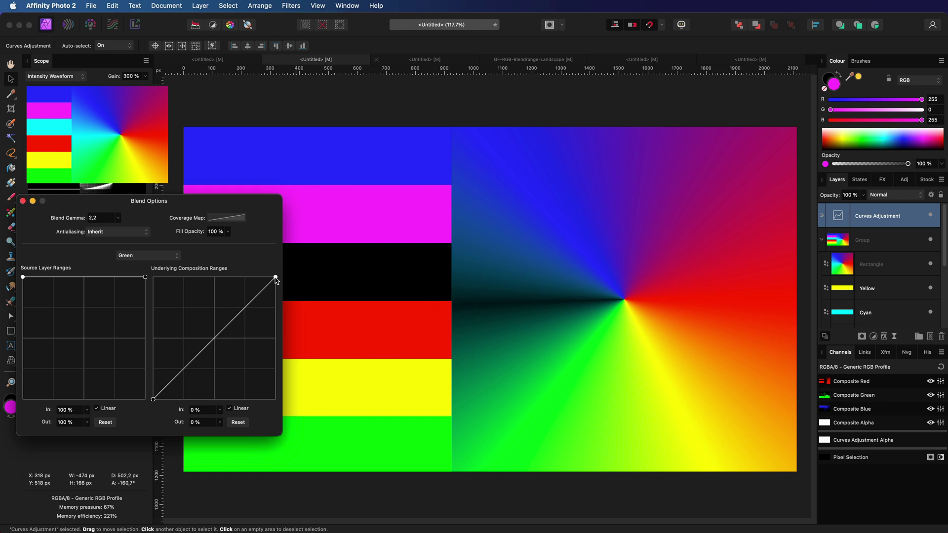
left_click_drag(275, 277, 215, 272)
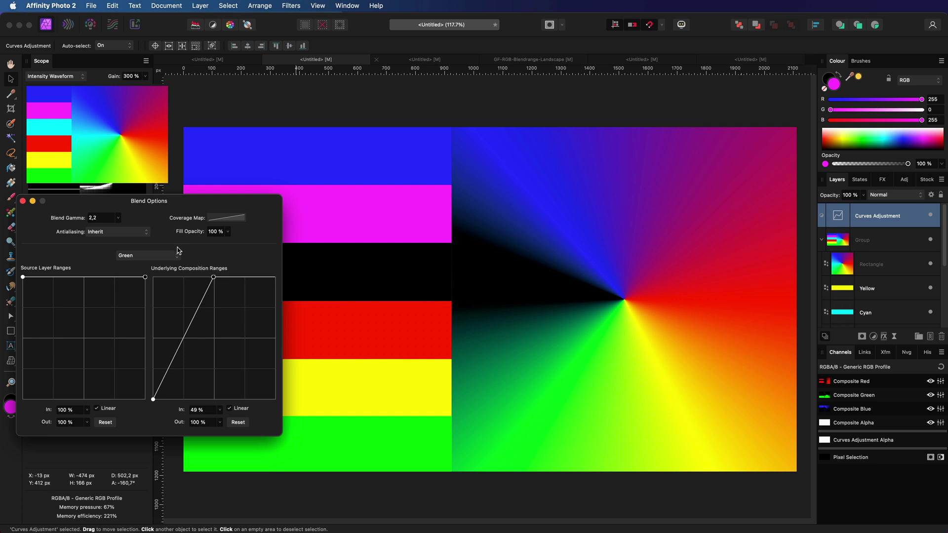
- Pull the Blue underlying range's top-right node in to 80% and close the blend options
left_click(154, 257)
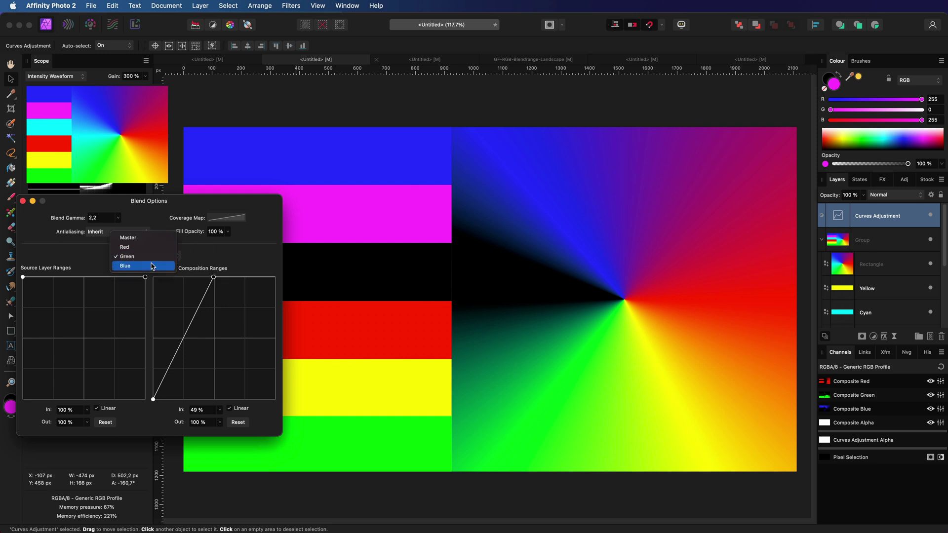
left_click(151, 266)
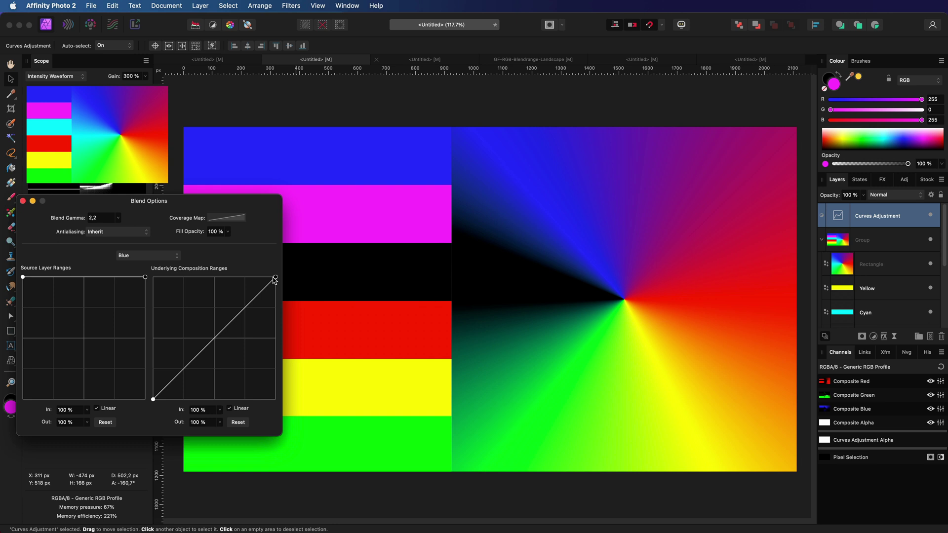
mouse_move(275, 278)
left_mouse_down()
mouse_move(204, 282)
mouse_move(261, 275)
left_mouse_up()
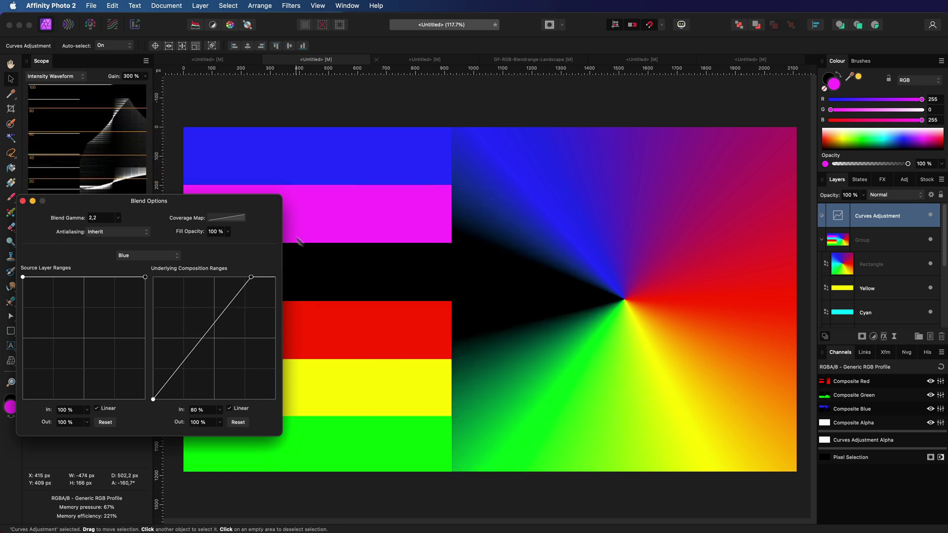
left_click(23, 201)
- On the portrait's Channel Mixer layer, narrow the Blue underlying range's top node to 48%
left_click(232, 63)
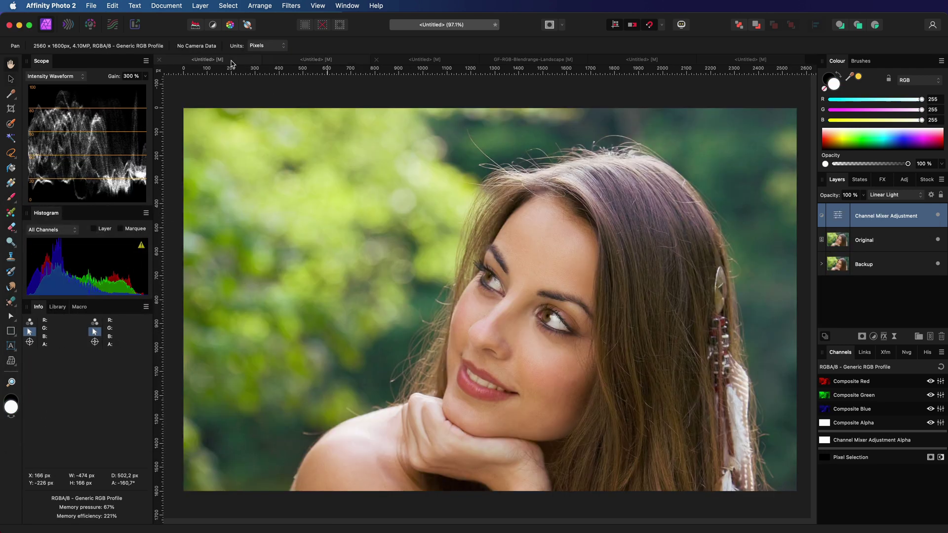
left_click(931, 195)
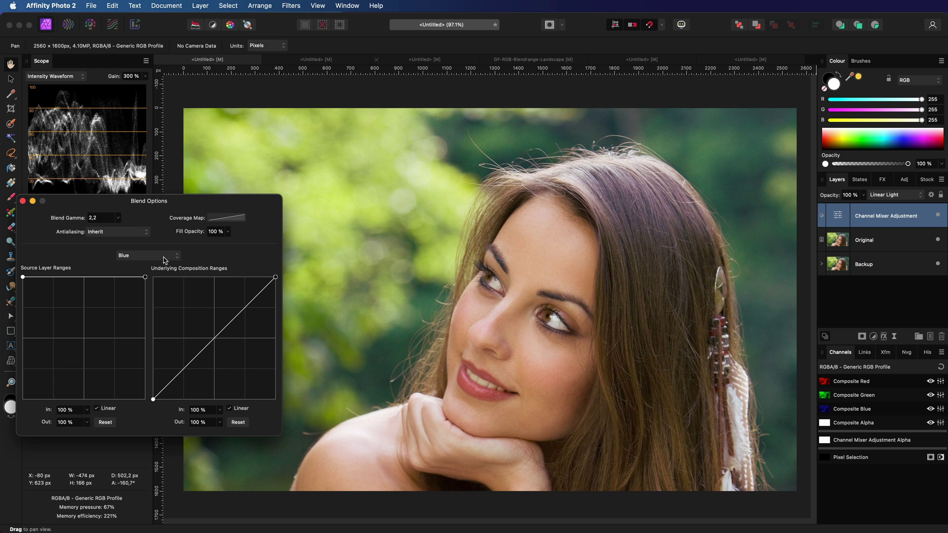
left_click_drag(275, 277, 211, 276)
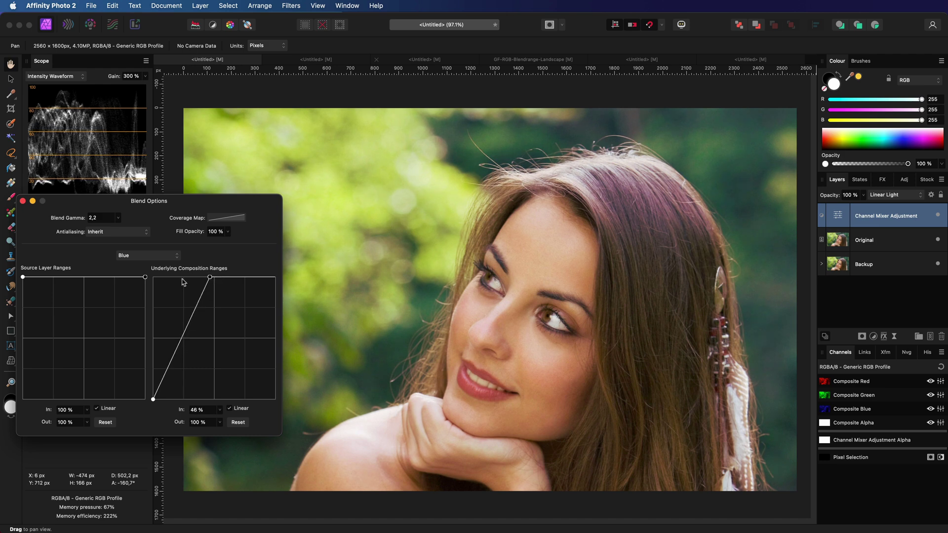
- Drop the Red underlying range's top-right node to 0% so highlights fade out
left_click(163, 255)
left_click(159, 241)
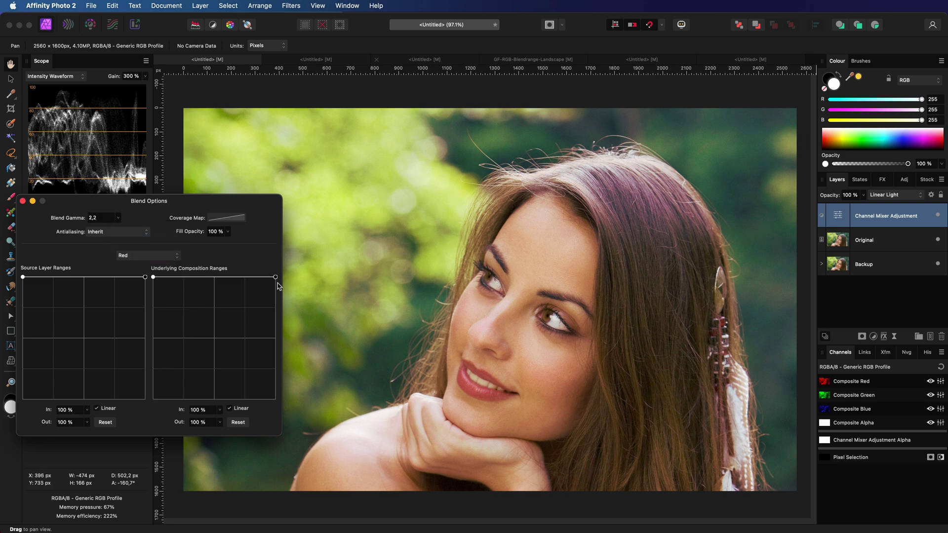
left_click_drag(277, 284, 277, 400)
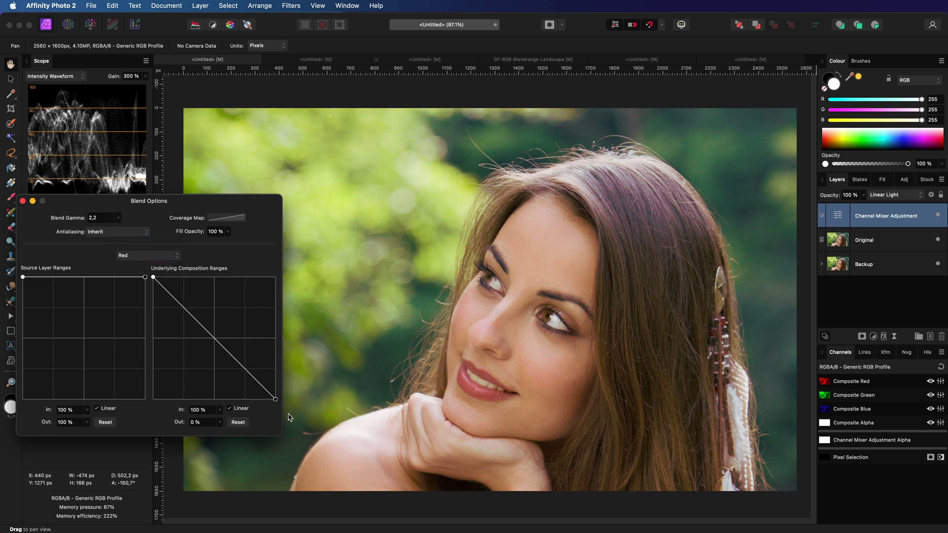
left_click(938, 218)
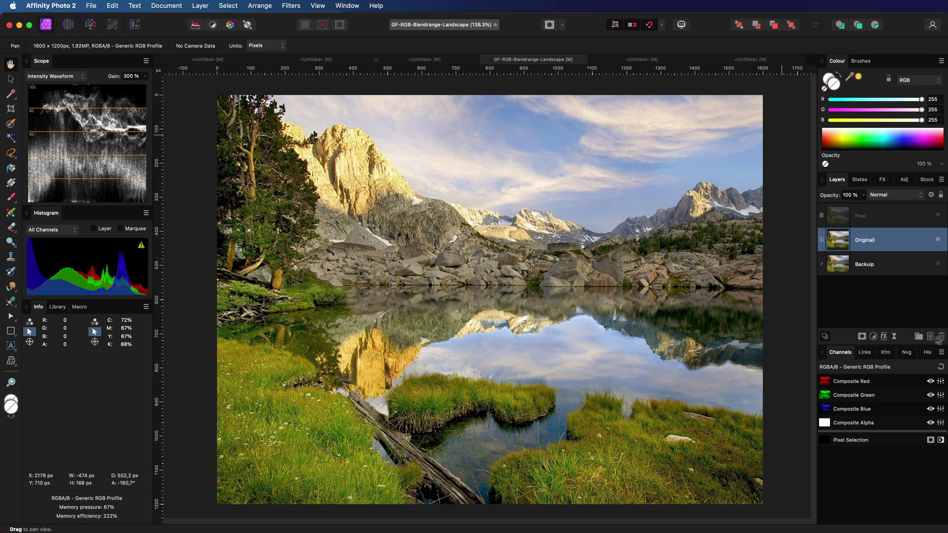
- Add a Curves adjustment to the landscape with the black point moved to about 0.48
left_click(872, 338)
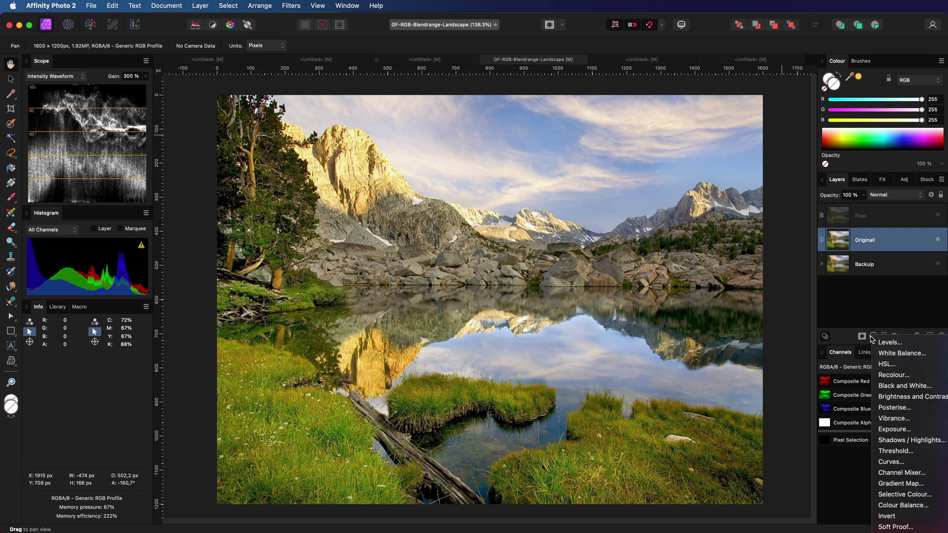
left_click(890, 461)
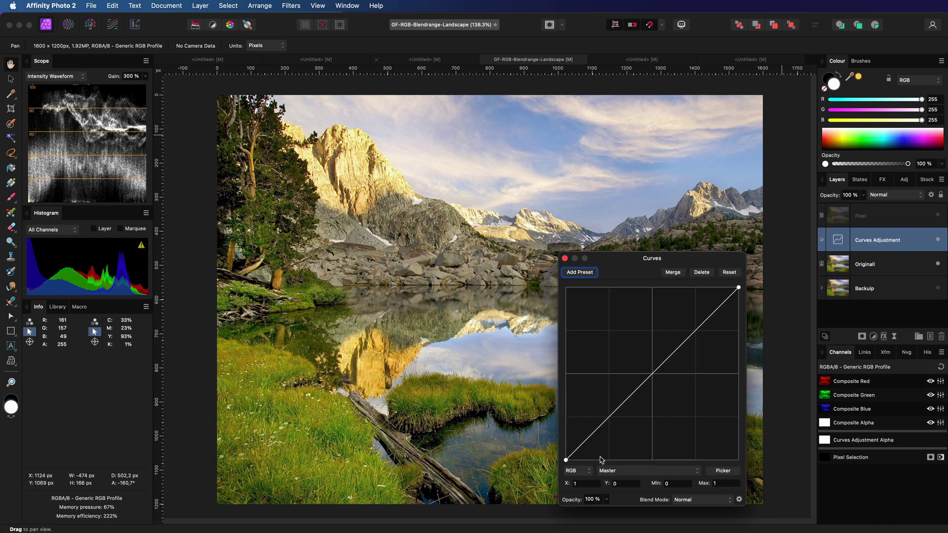
left_click_drag(571, 464, 654, 467)
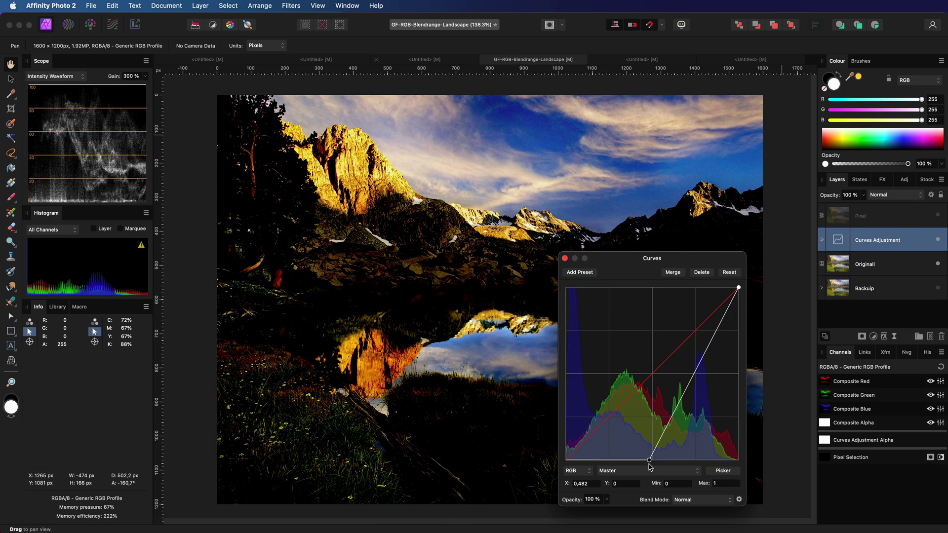
left_click(565, 259)
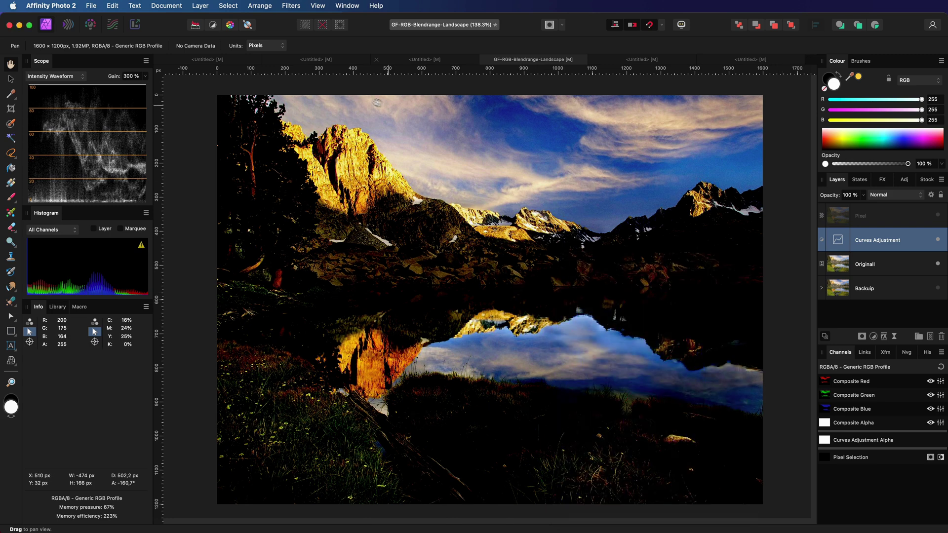
- On the test chart's Curves layer, set the Blue underlying range to ramp up from 0%
left_click(316, 60)
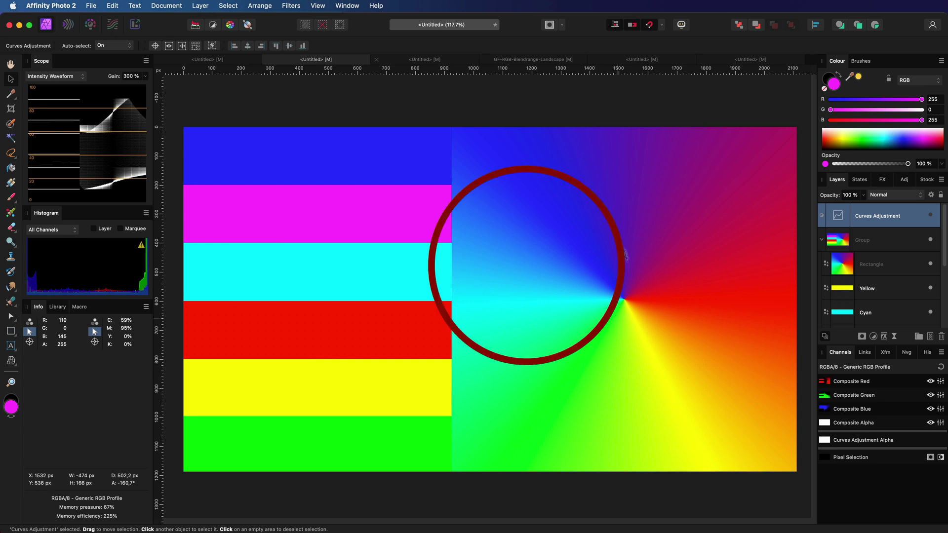
left_click(931, 195)
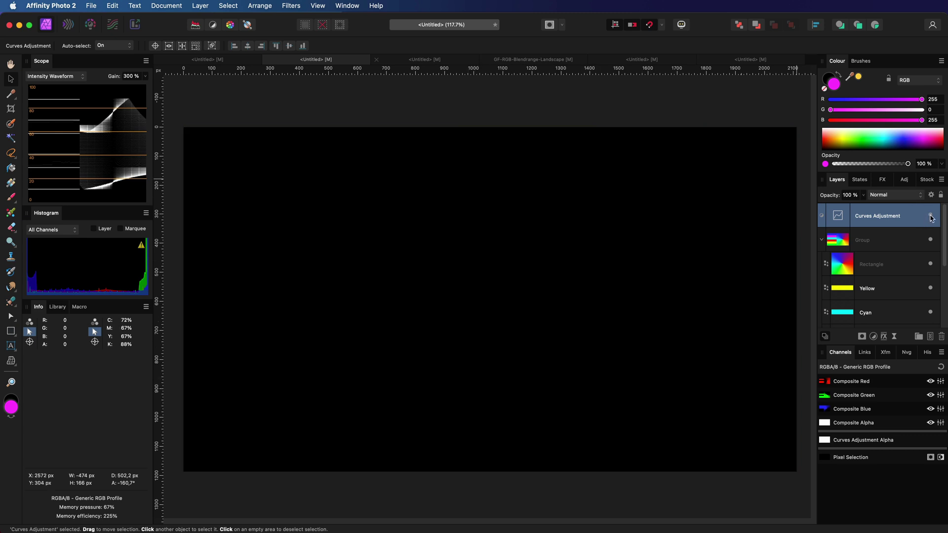
left_click(143, 256)
left_click(142, 285)
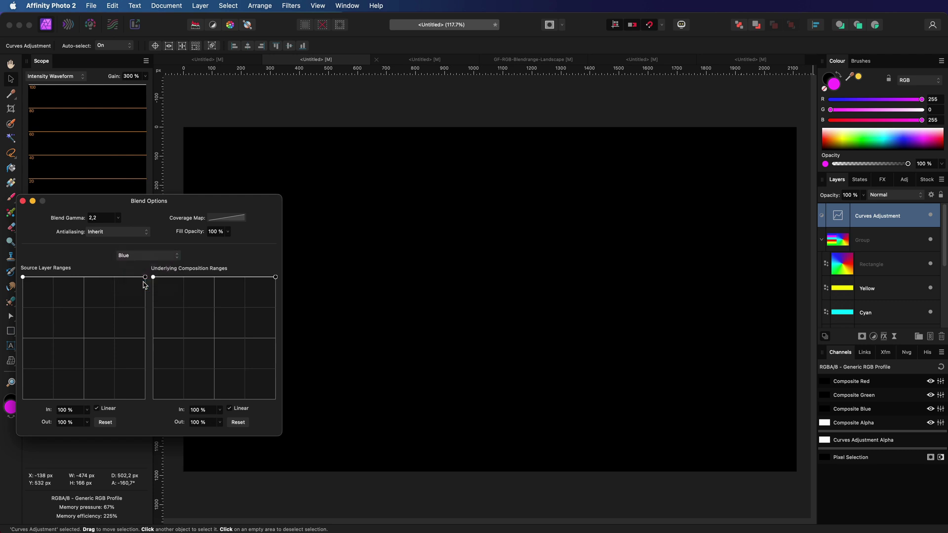
left_click_drag(153, 279, 133, 446)
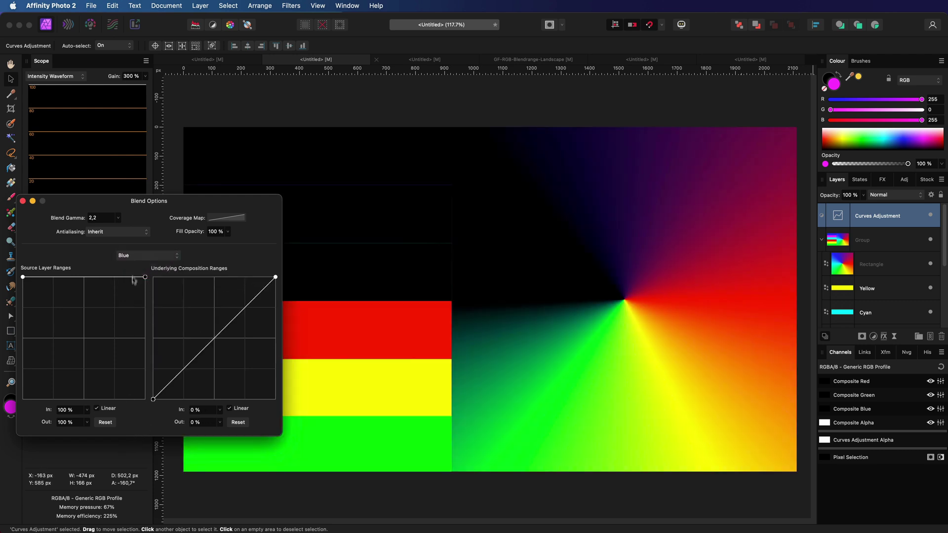
- Ramp the Green underlying range up from 0% with its top node at about 49%
left_click(140, 256)
left_click(143, 250)
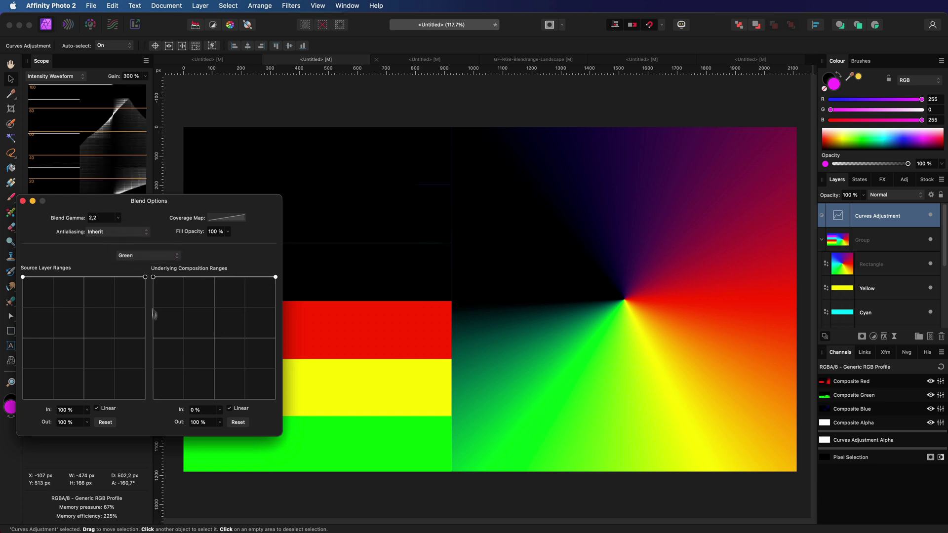
left_click_drag(153, 278, 151, 433)
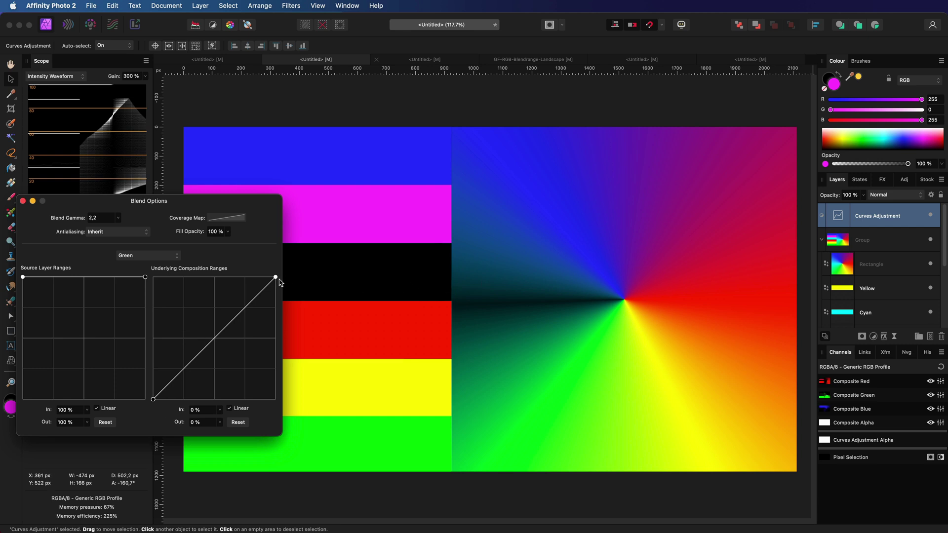
left_click_drag(271, 277, 213, 276)
left_click_drag(214, 208, 205, 208)
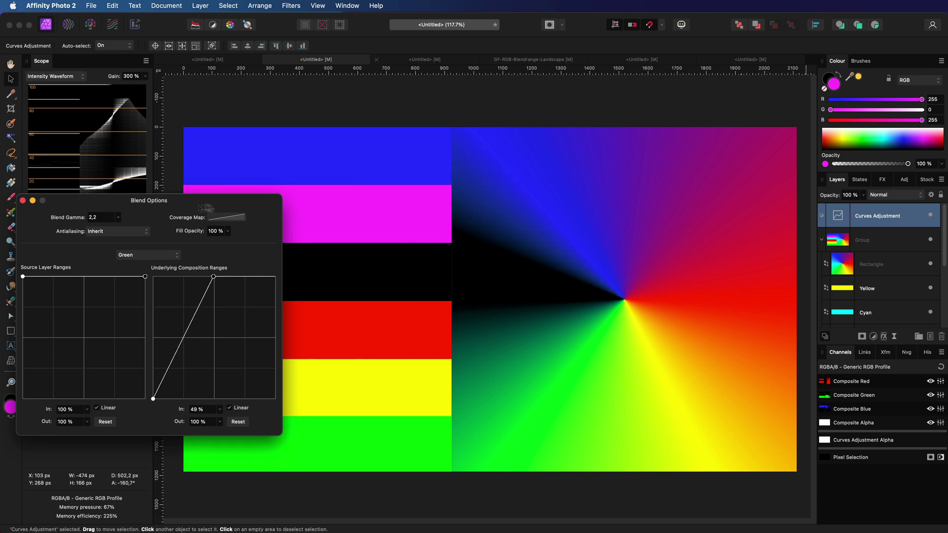
- On the landscape's Curves layer, ramp the Blue underlying range from zero and narrow the Green range
left_click(23, 201)
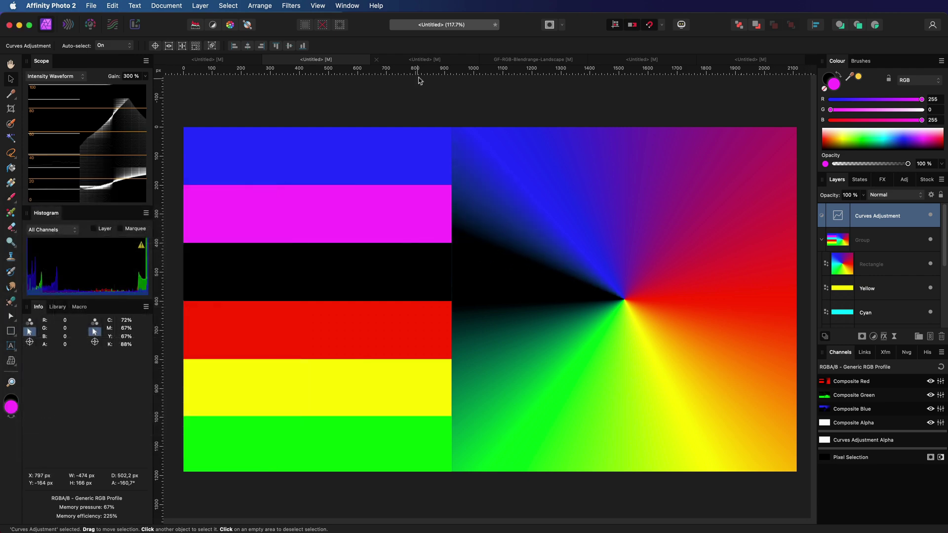
left_click(508, 60)
left_click(931, 194)
left_click(148, 256)
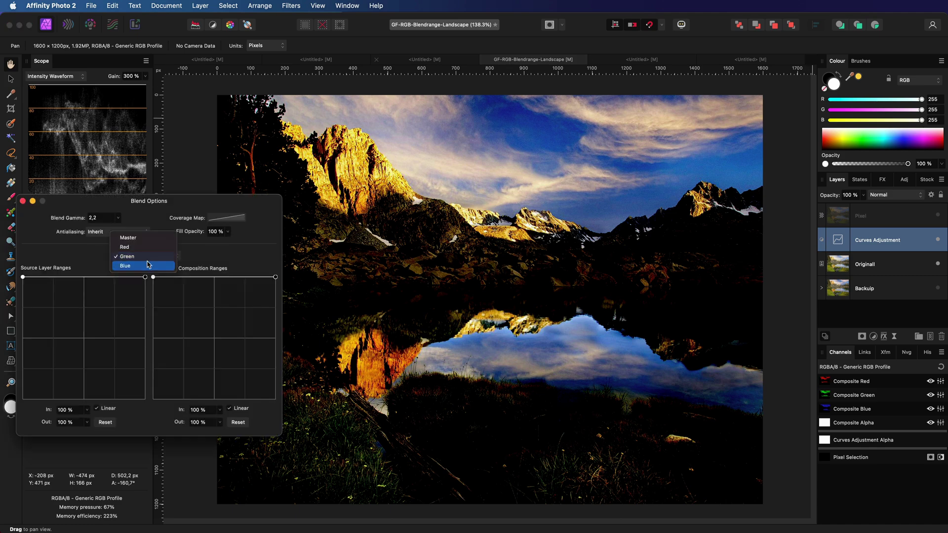
left_click(124, 265)
left_click_drag(154, 290, 153, 399)
left_click(148, 255)
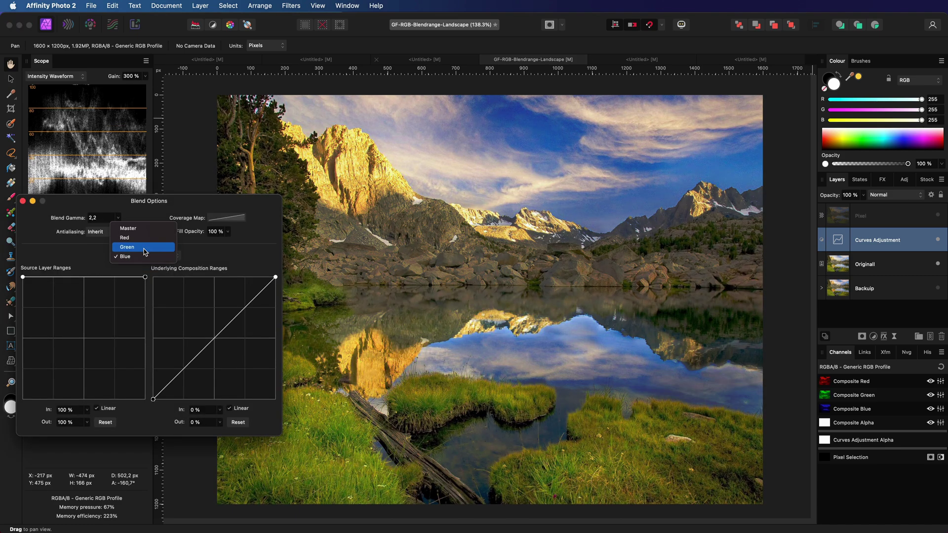
left_click(126, 249)
left_click_drag(275, 277, 216, 277)
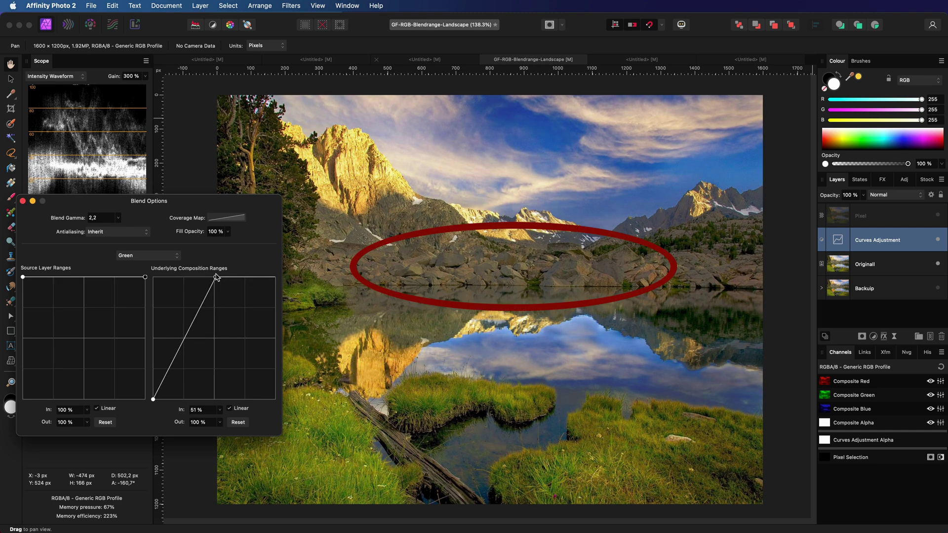
- Move the Blue underlying range's bottom-left node to about 47%, comparing with the layer toggled off and on
left_click(148, 255)
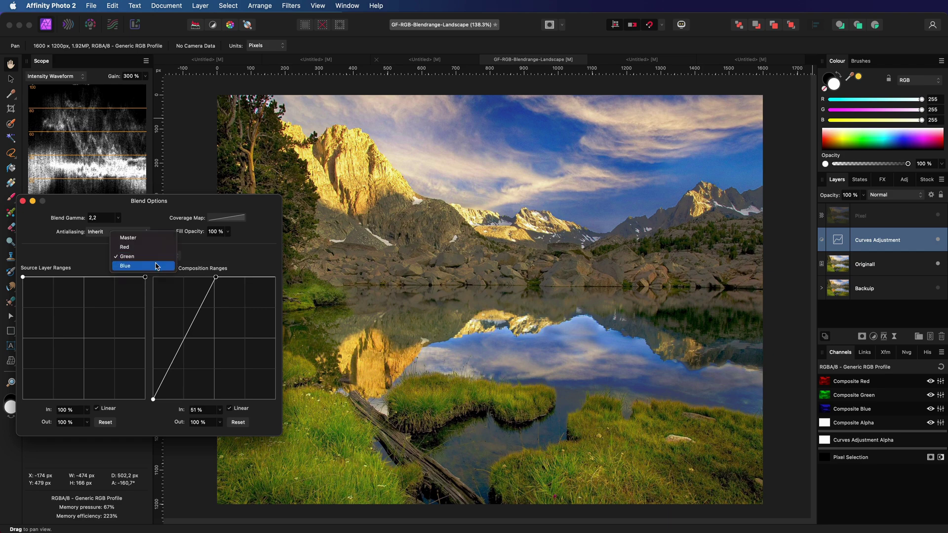
left_click(155, 266)
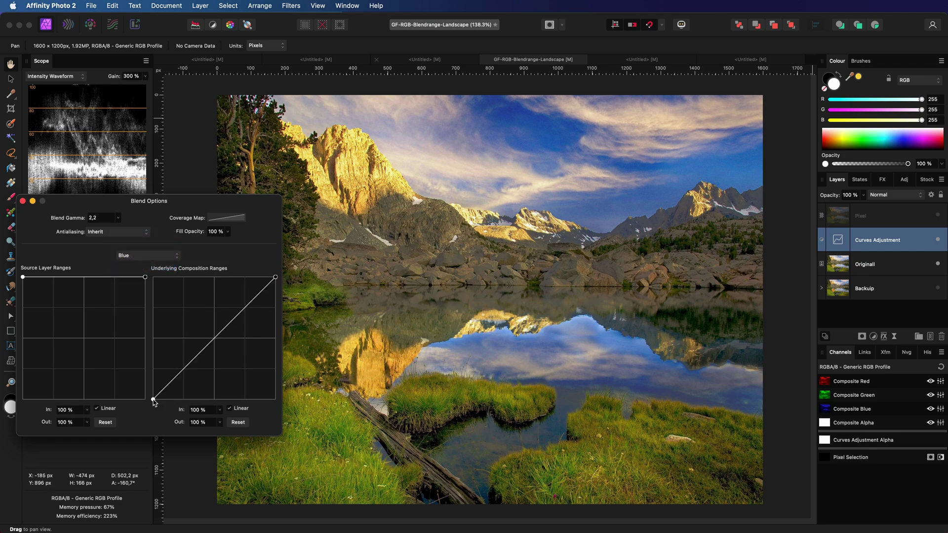
left_click_drag(154, 401, 211, 400)
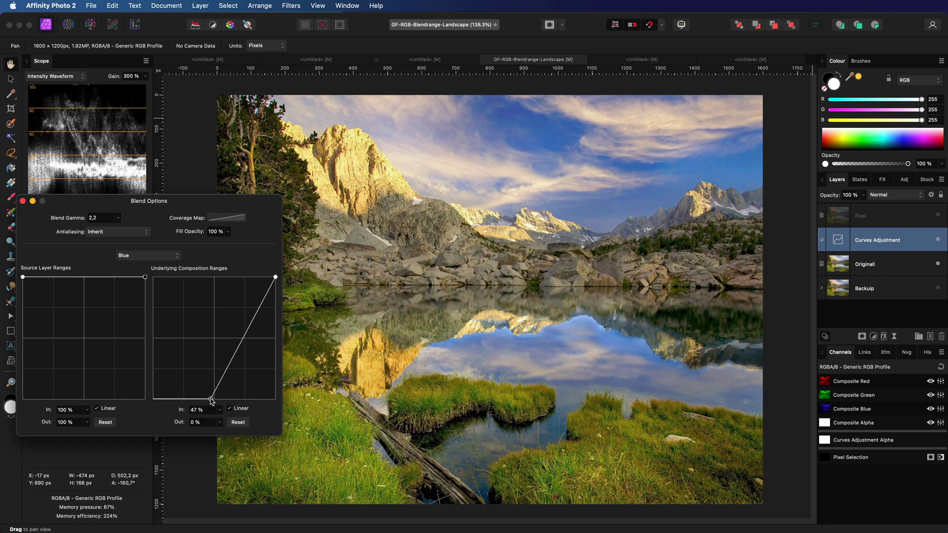
left_click(937, 241)
left_click(937, 241)
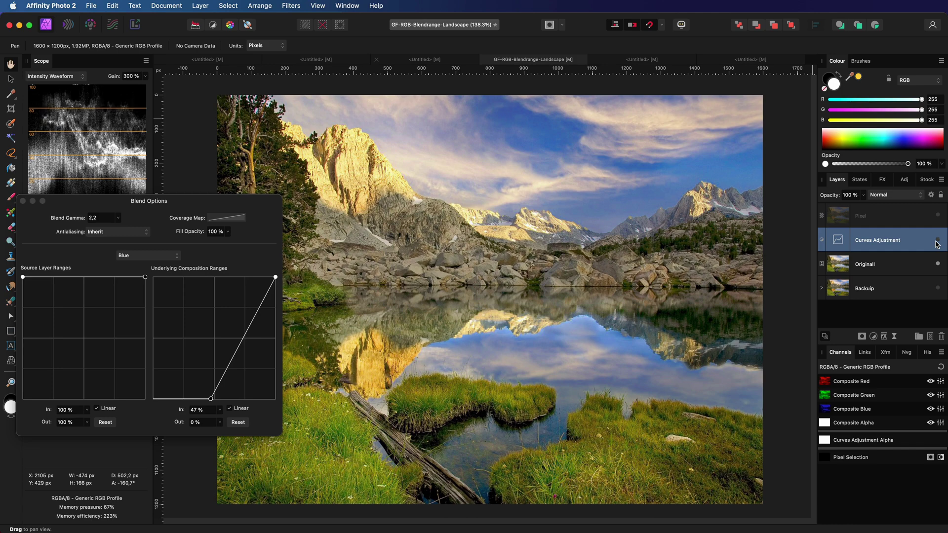
left_click(937, 241)
left_click(937, 242)
left_click(22, 201)
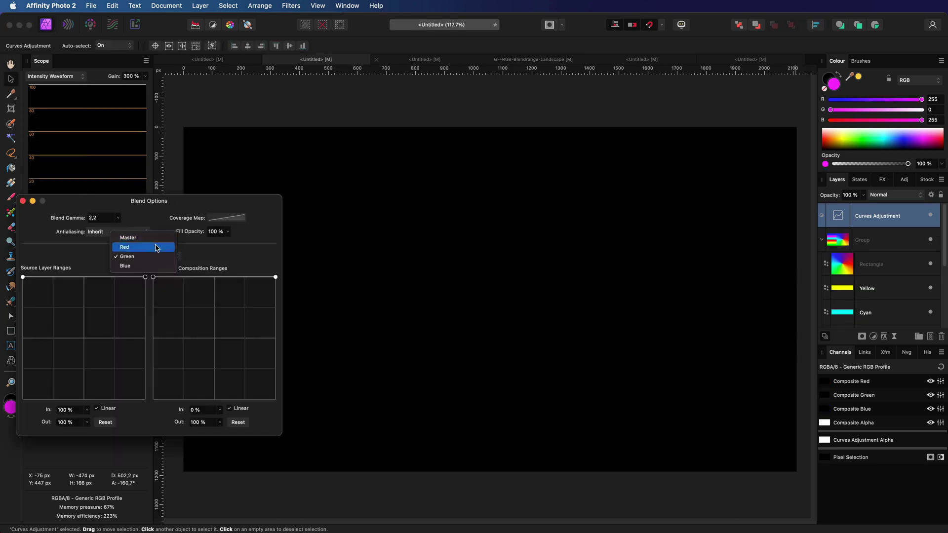
- On the test chart, limit the Curves layer's Green underlying range with its top node at 49%
left_click(171, 245)
left_click_drag(154, 349, 153, 399)
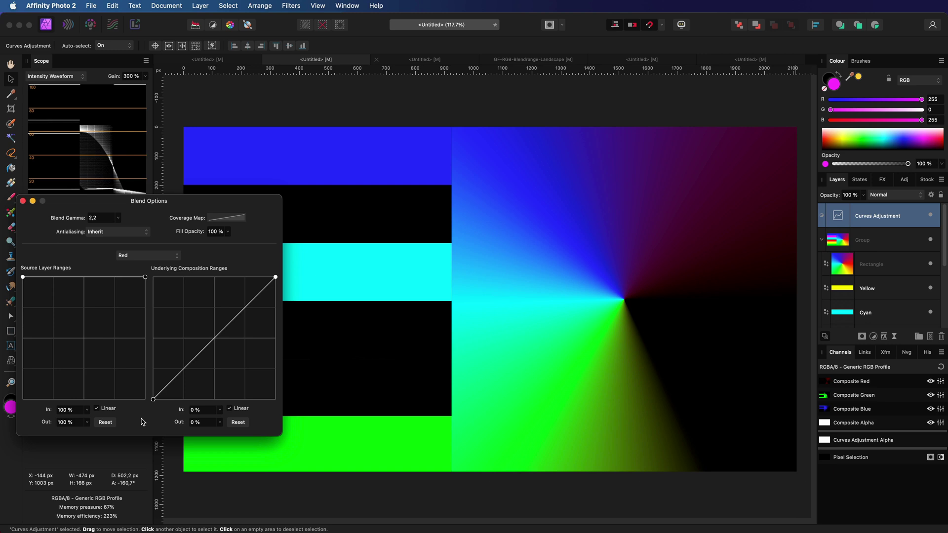
left_click(148, 256)
left_click(125, 264)
left_click_drag(153, 277, 151, 418)
left_click_drag(275, 276, 214, 278)
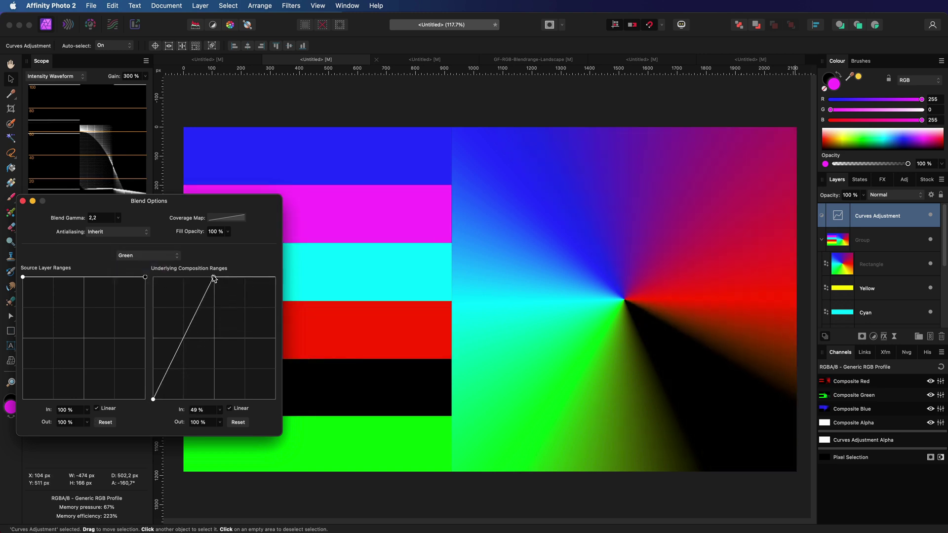
- Make the Red underlying range rise from 51% so under-half-red colours escape
left_click(148, 255)
left_click(126, 247)
left_click_drag(153, 399, 217, 401)
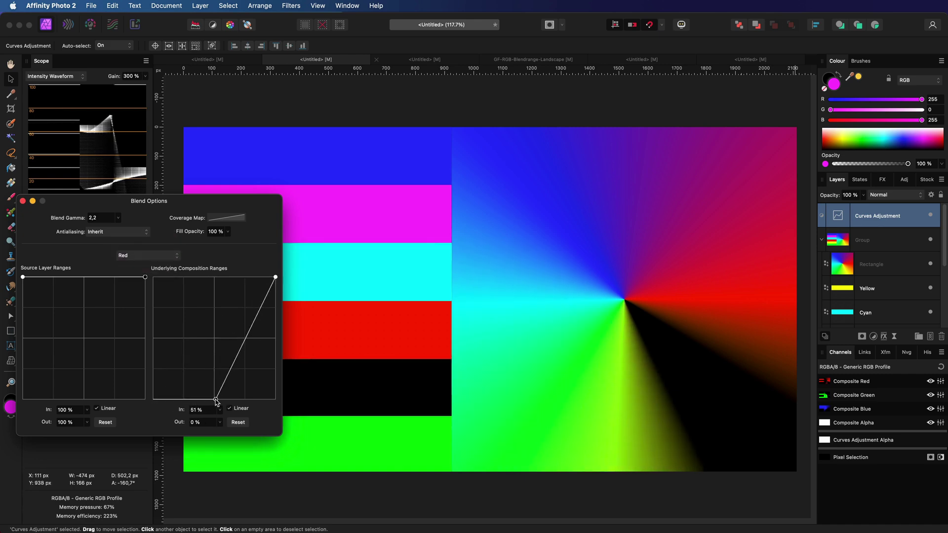
- On the landscape photo, add a new Curves adjustment layer with the curve pulled down to darken
left_click(509, 60)
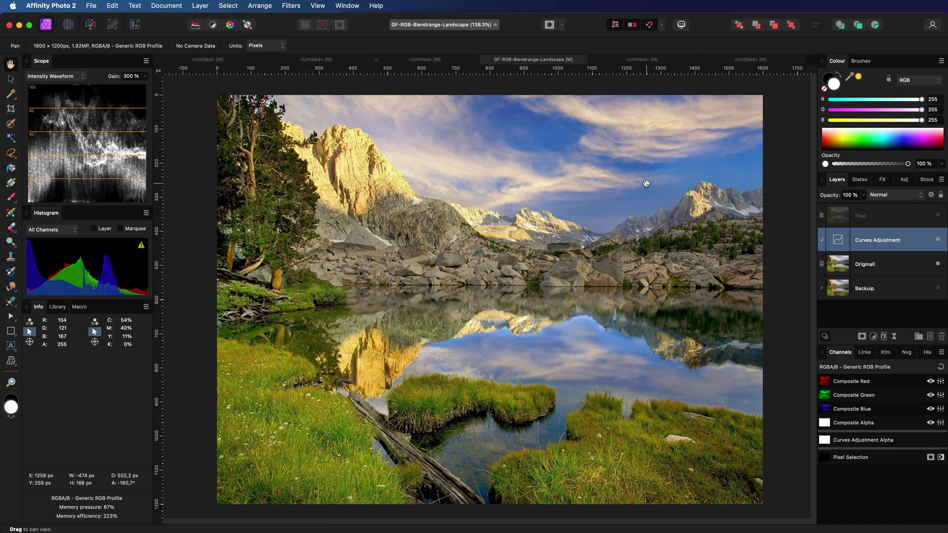
left_click(873, 336)
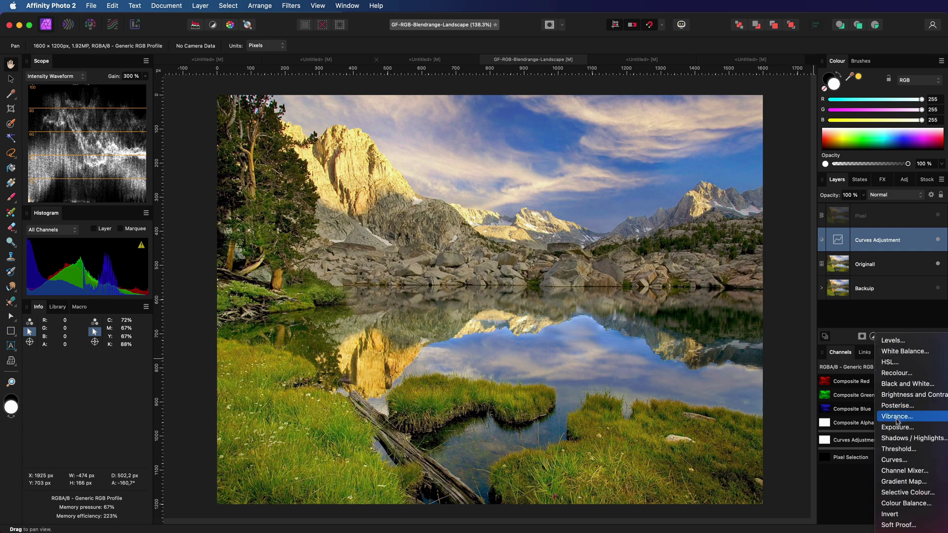
left_click(893, 460)
left_click_drag(648, 377, 659, 396)
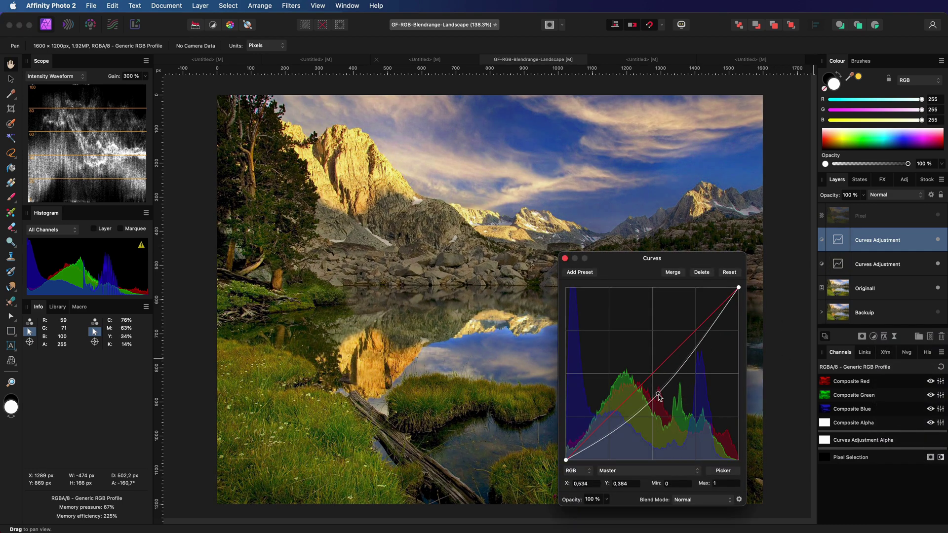
left_click(565, 258)
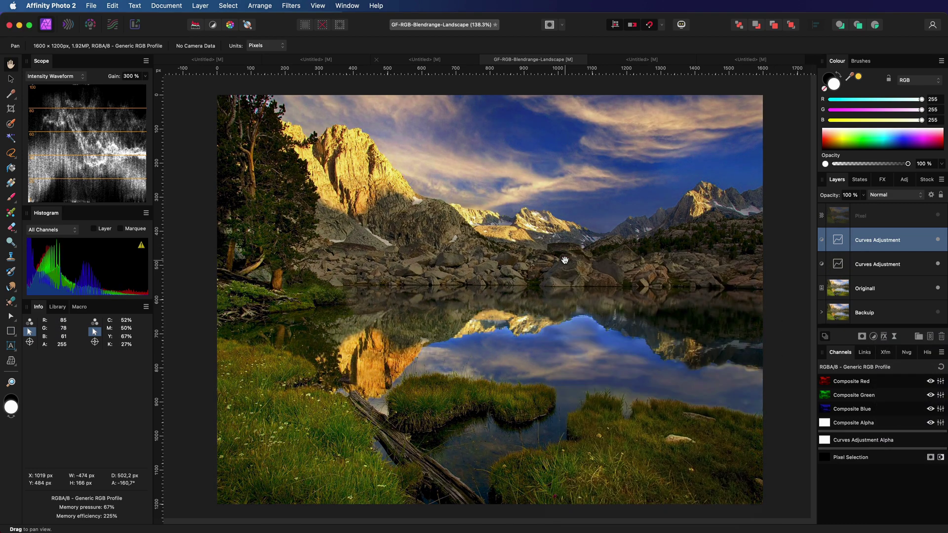
- Set this Curves layer's Red and Green underlying blend ranges to affect only sunlit yellow areas
left_click(931, 195)
left_click_drag(153, 277, 213, 399)
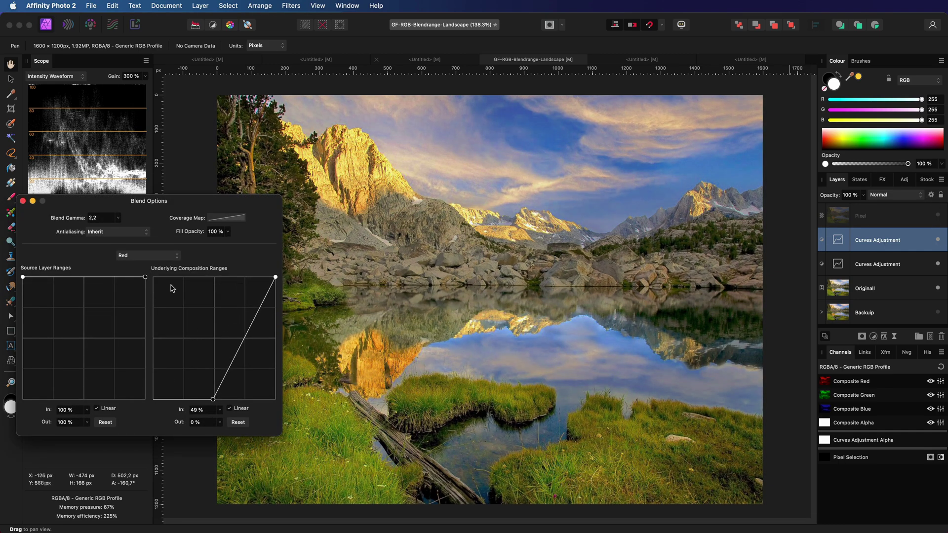
left_click(148, 255)
left_click(130, 263)
left_click_drag(275, 277, 213, 277)
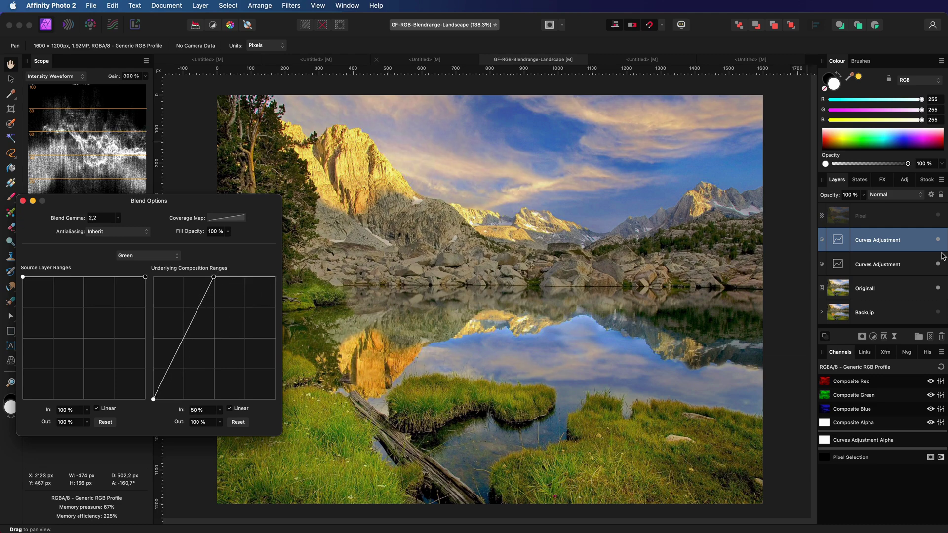
- Toggle both Curves layers' visibility to compare the effect, then return to the colour test chart
left_click(940, 240)
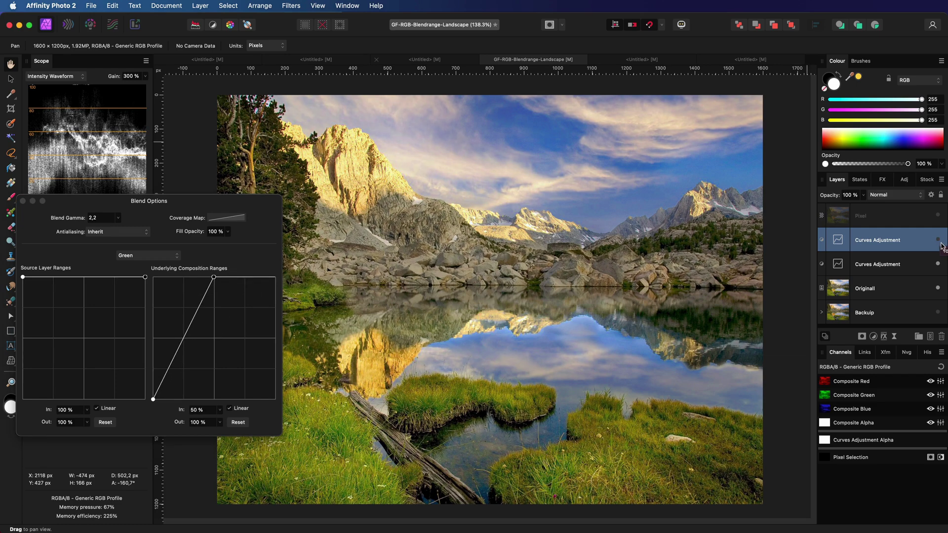
left_click(939, 239)
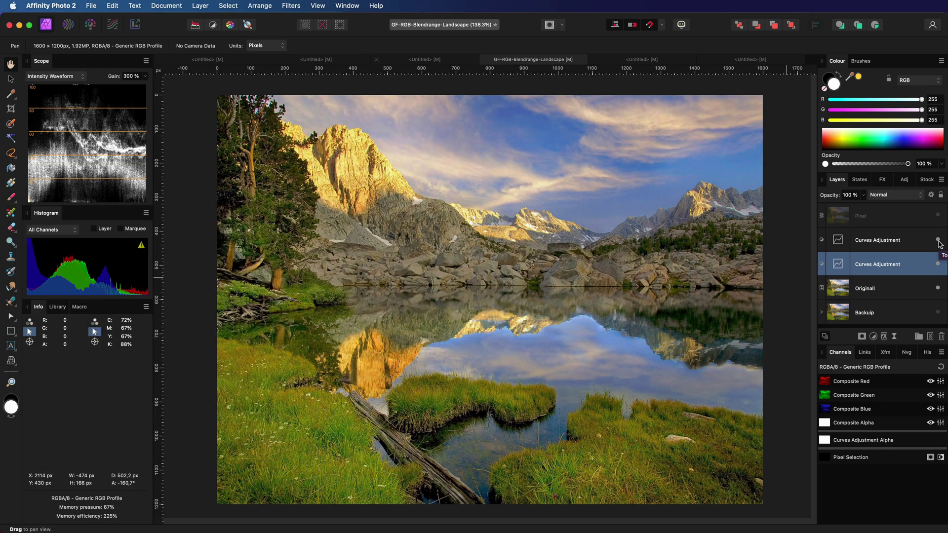
left_click(939, 241)
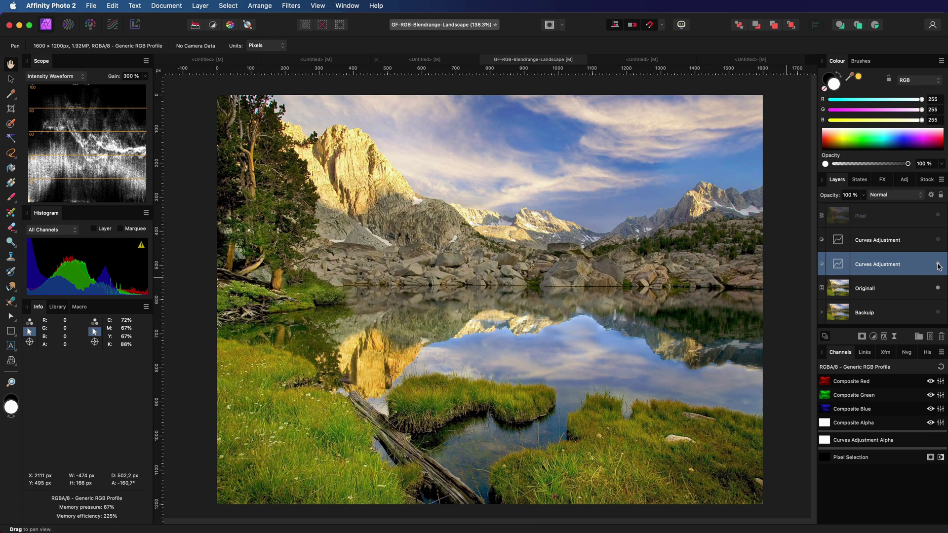
left_click(938, 265)
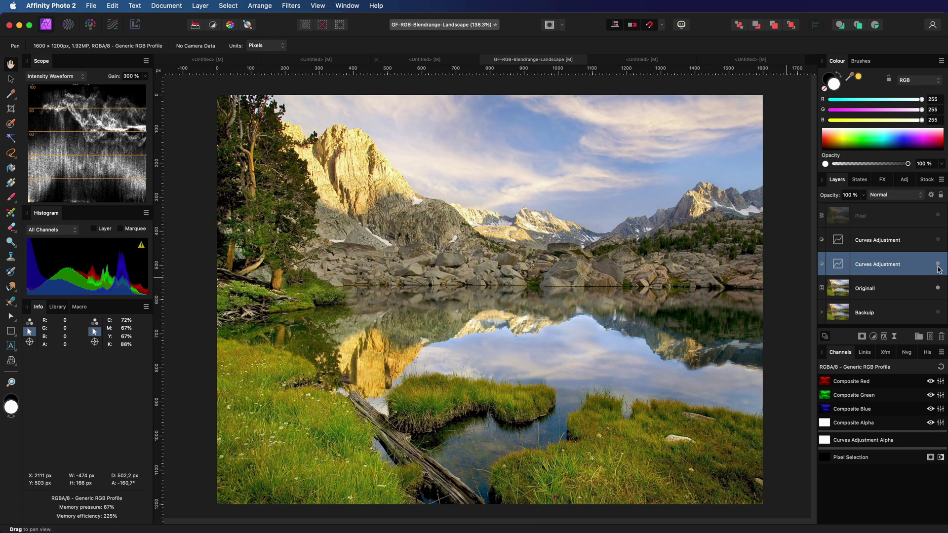
left_click(939, 266)
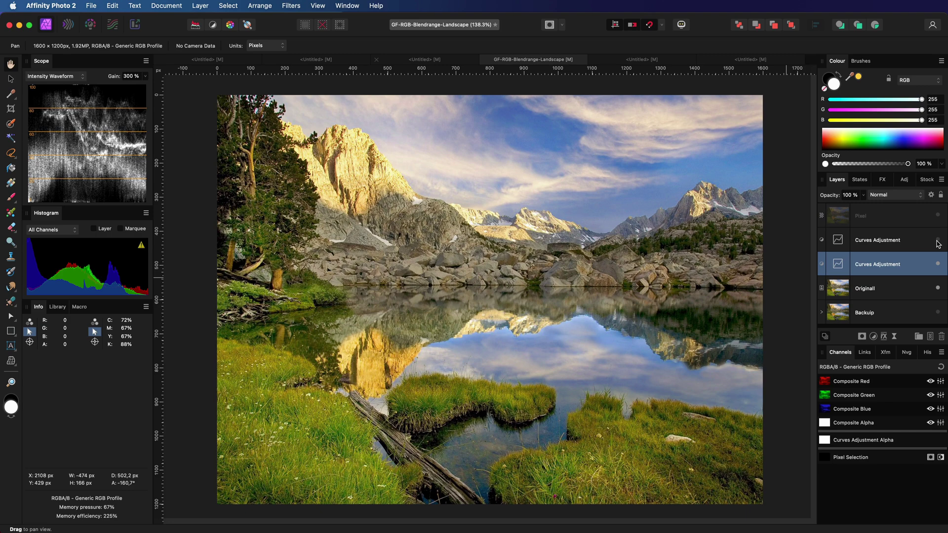
left_click(938, 241)
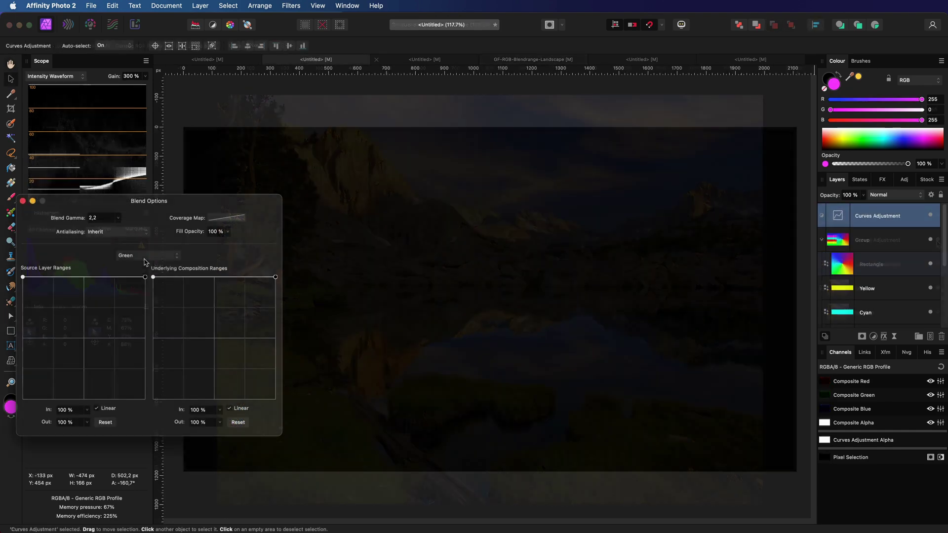
left_click(144, 255)
- Invert the Red and Green underlying ranges so strong reds and greens escape the adjustment
left_click(142, 246)
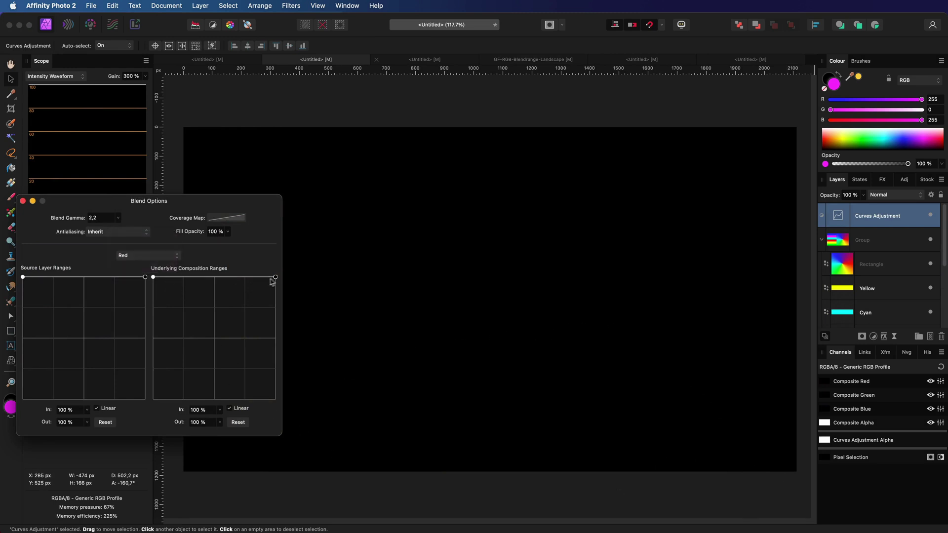
left_click_drag(272, 282, 290, 427)
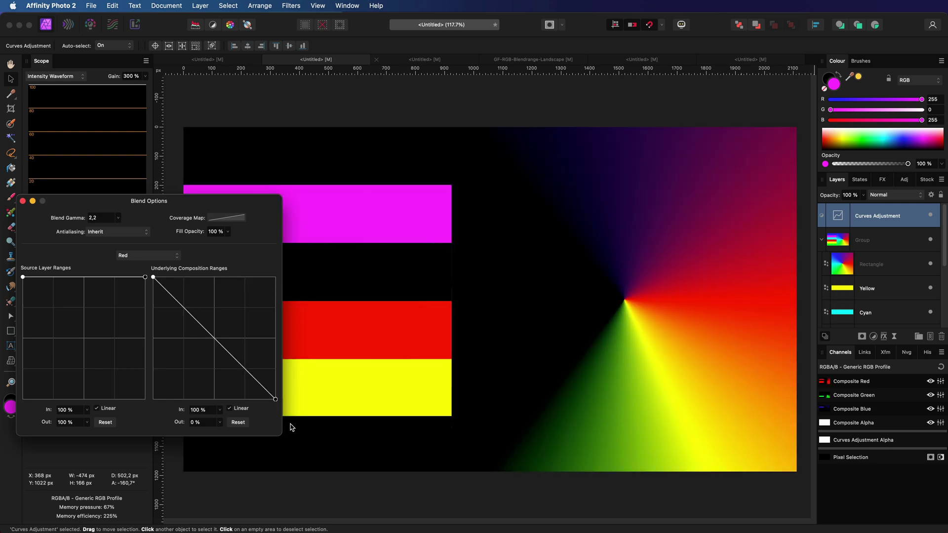
left_click(164, 256)
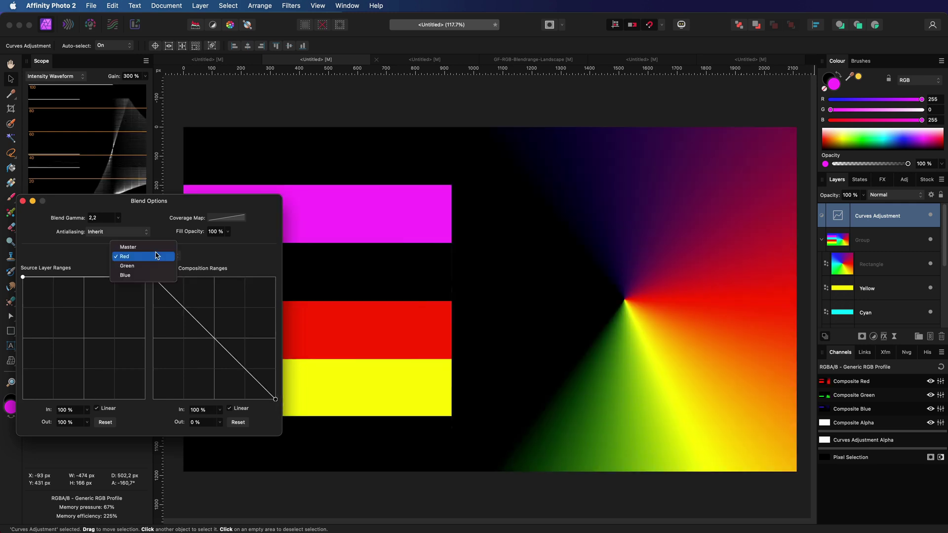
left_click(163, 266)
left_click_drag(275, 279, 286, 428)
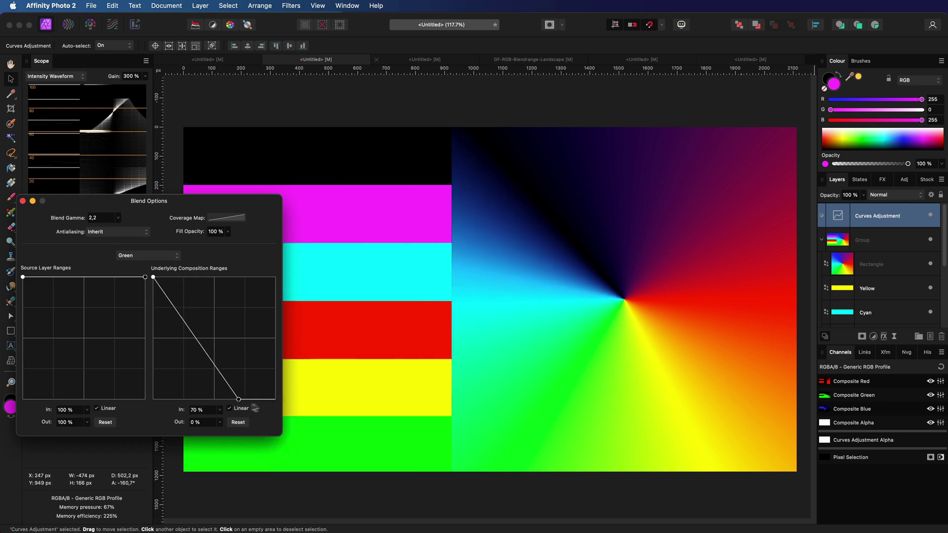
left_click_drag(154, 277, 215, 274)
- Adjust the Red range to exclude colours over half red, then close the blend options
left_click(158, 256)
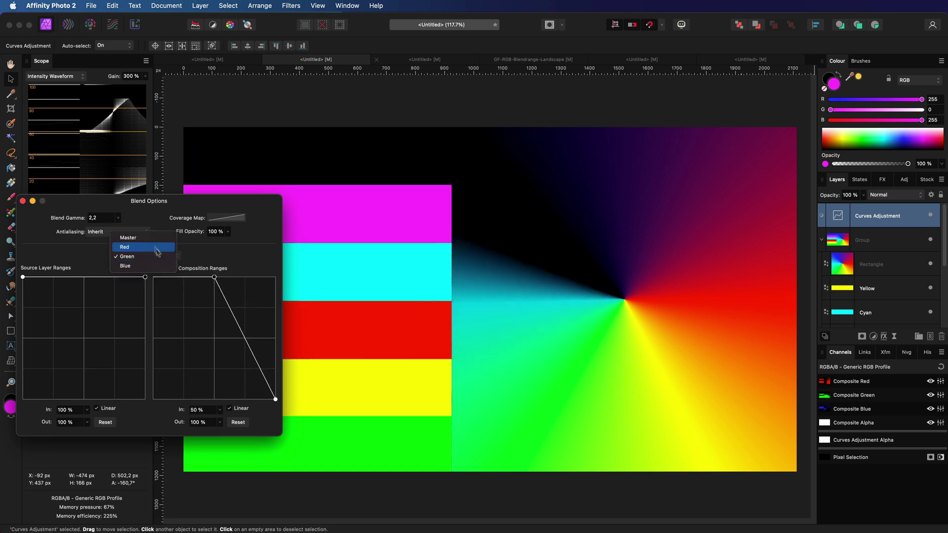
left_click(138, 246)
left_click_drag(275, 399, 217, 406)
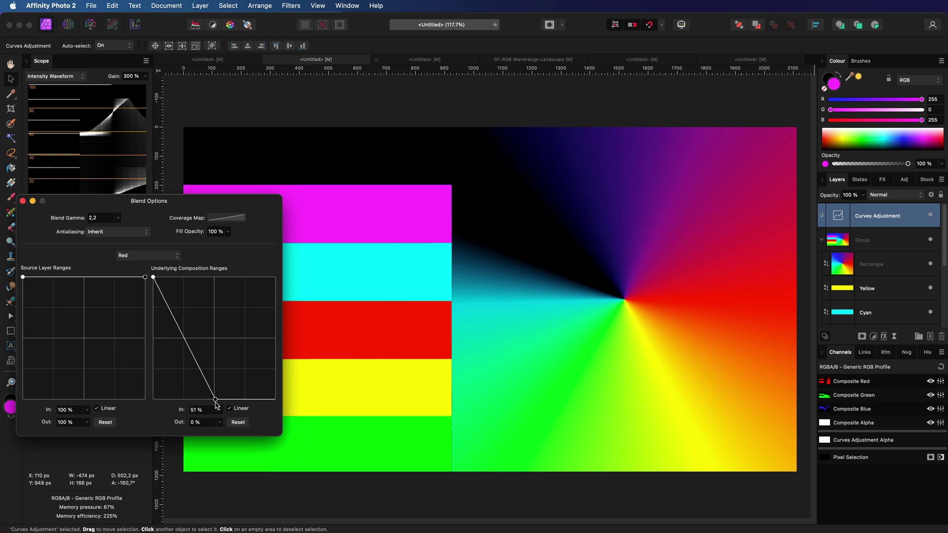
left_click(22, 201)
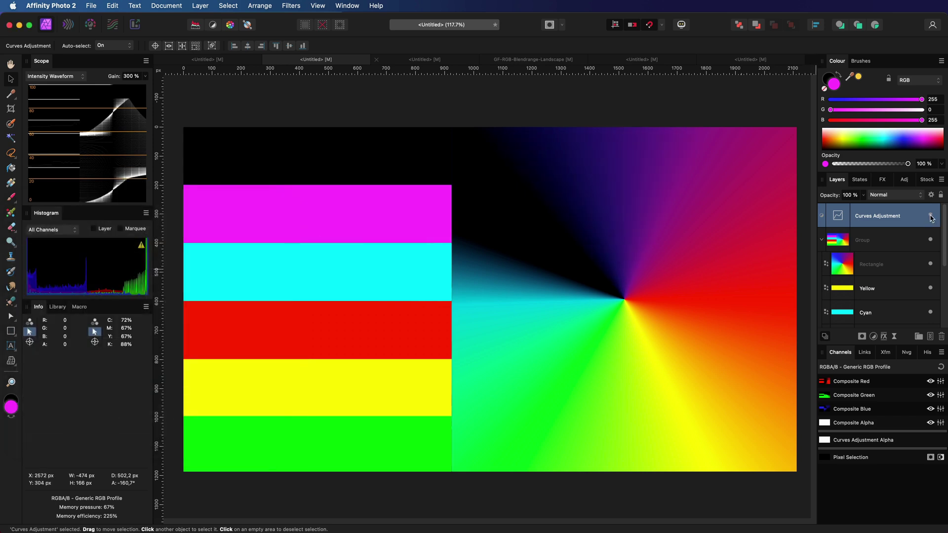